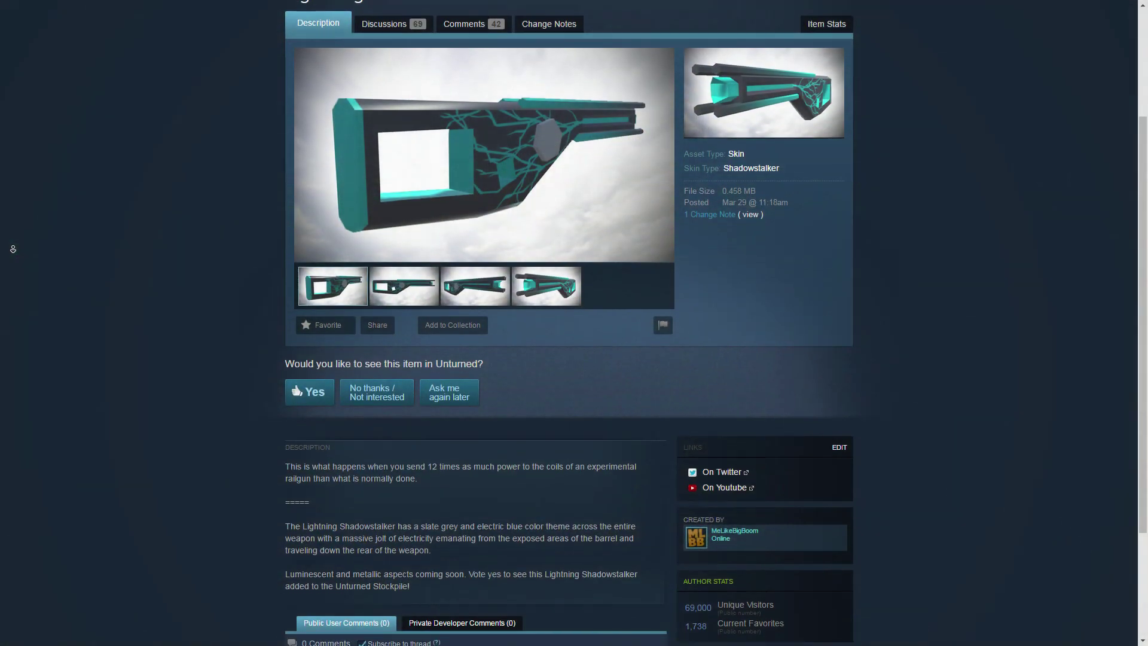
Scroll down the Lightning Shadowstalker Workshop page and vote Yes for the skin.
scroll(574, 323, "down", 3)
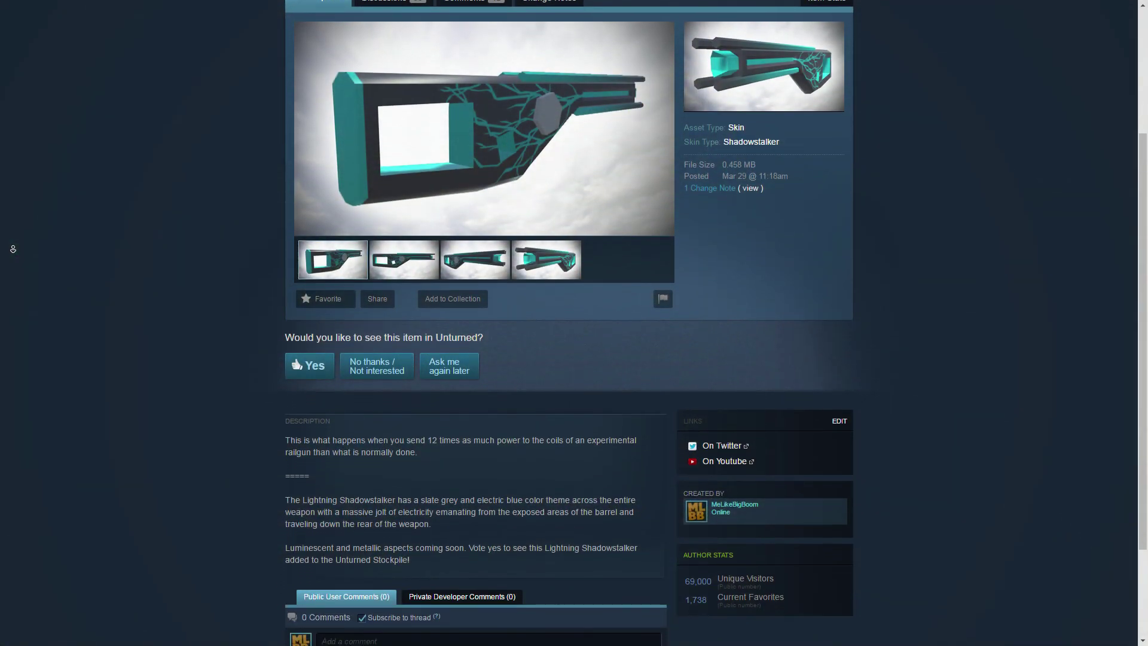
scroll(13, 249, "down", 2)
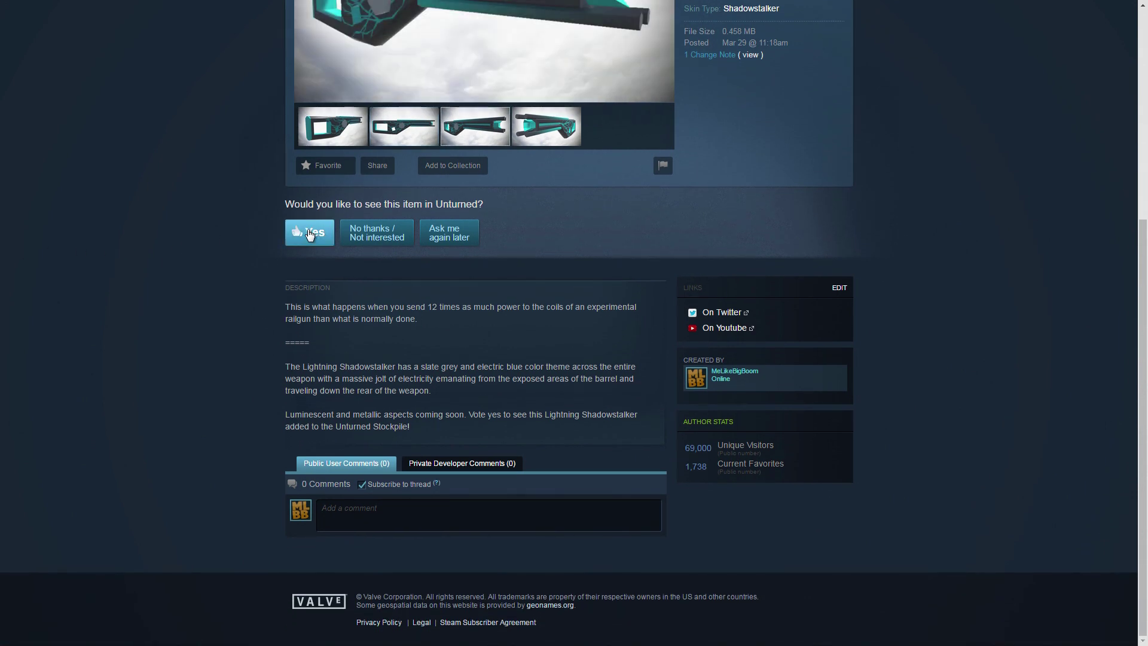
left_click(310, 234)
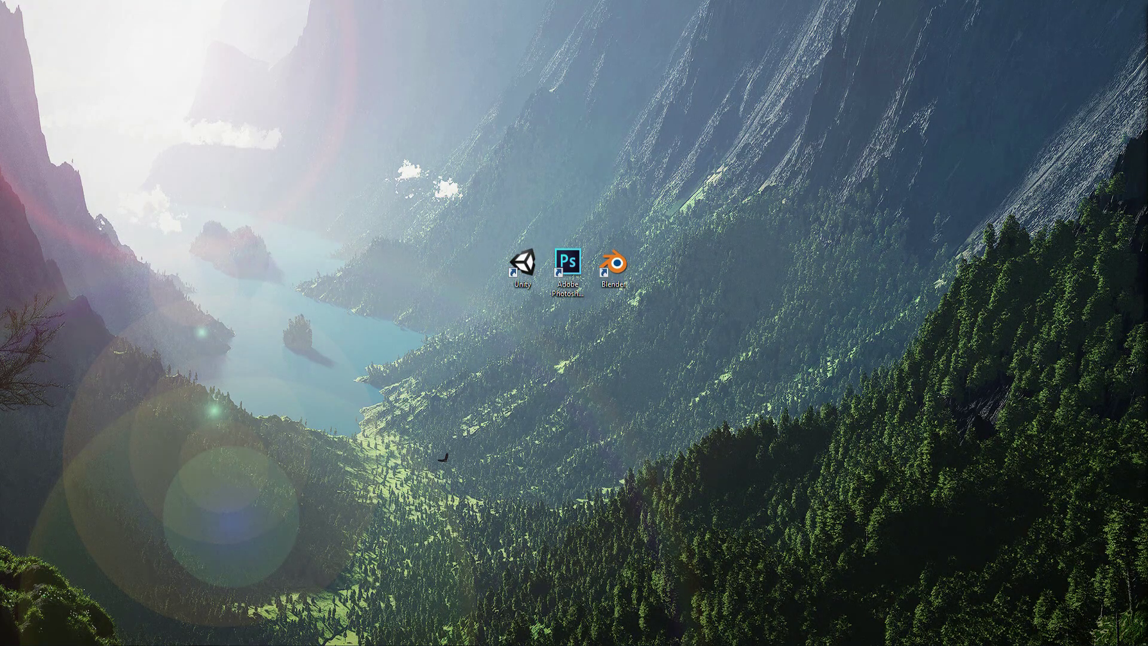
Move the Blender shortcut ahead of Unity on the desktop, leaving Photoshop last.
left_click_drag(455, 195, 725, 356)
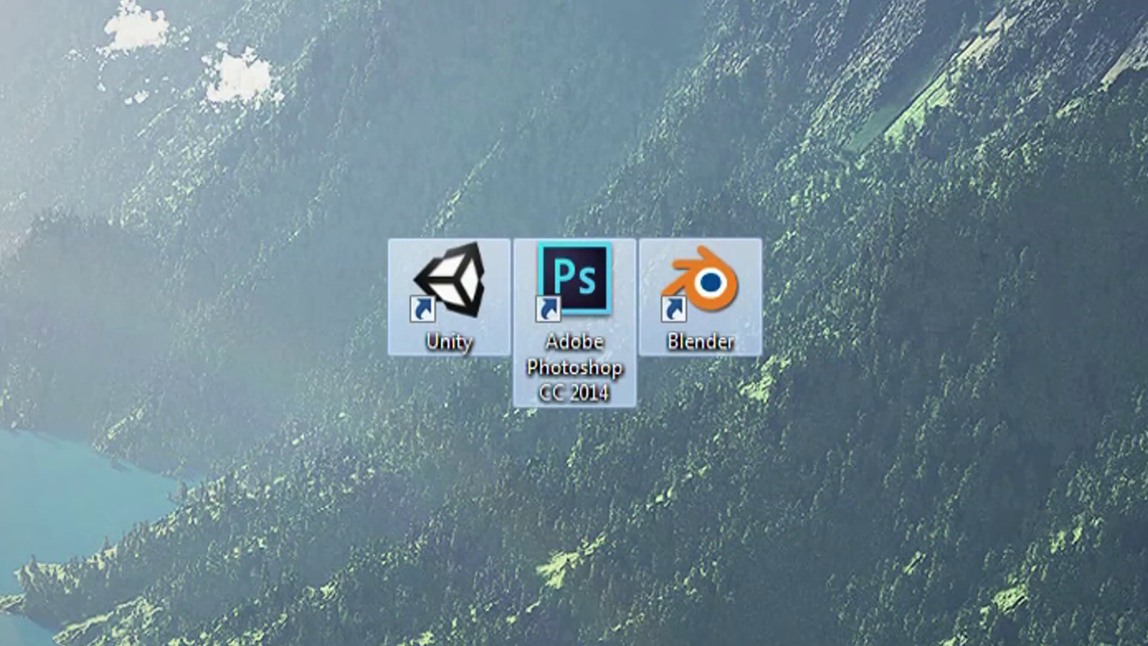
left_click(471, 319)
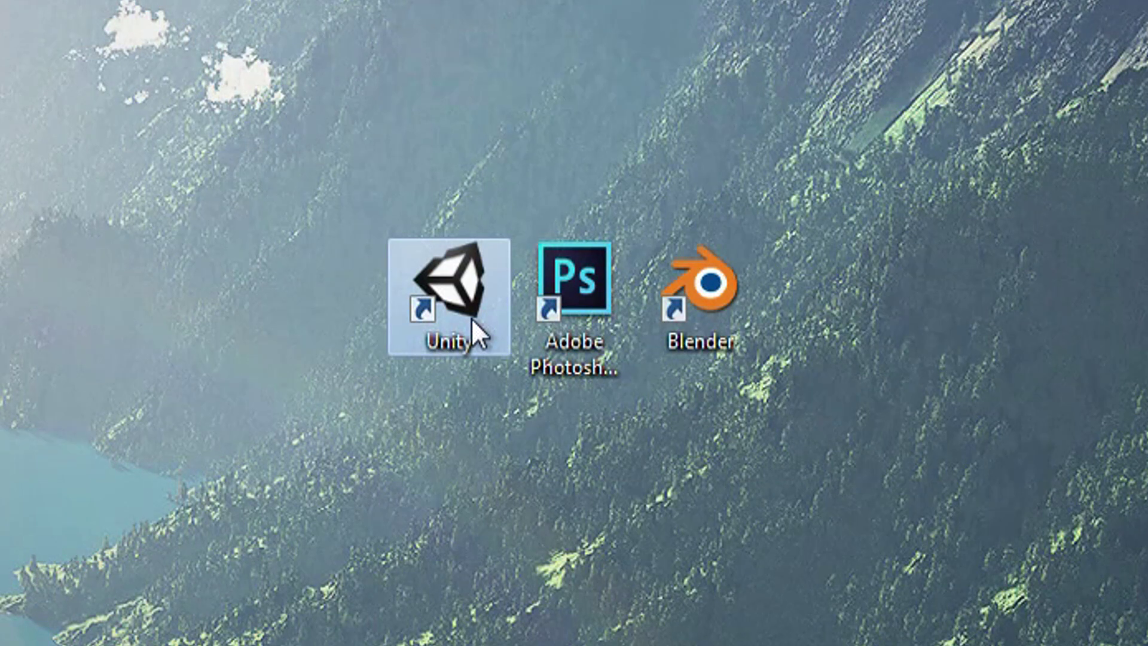
left_click(551, 288)
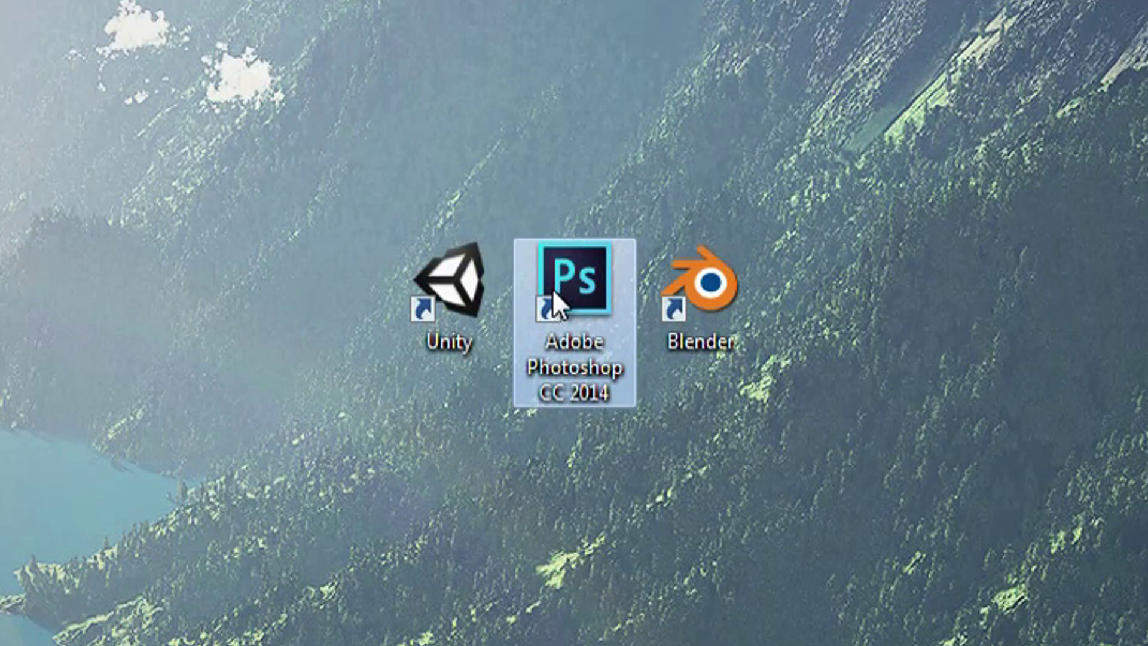
left_click(669, 311)
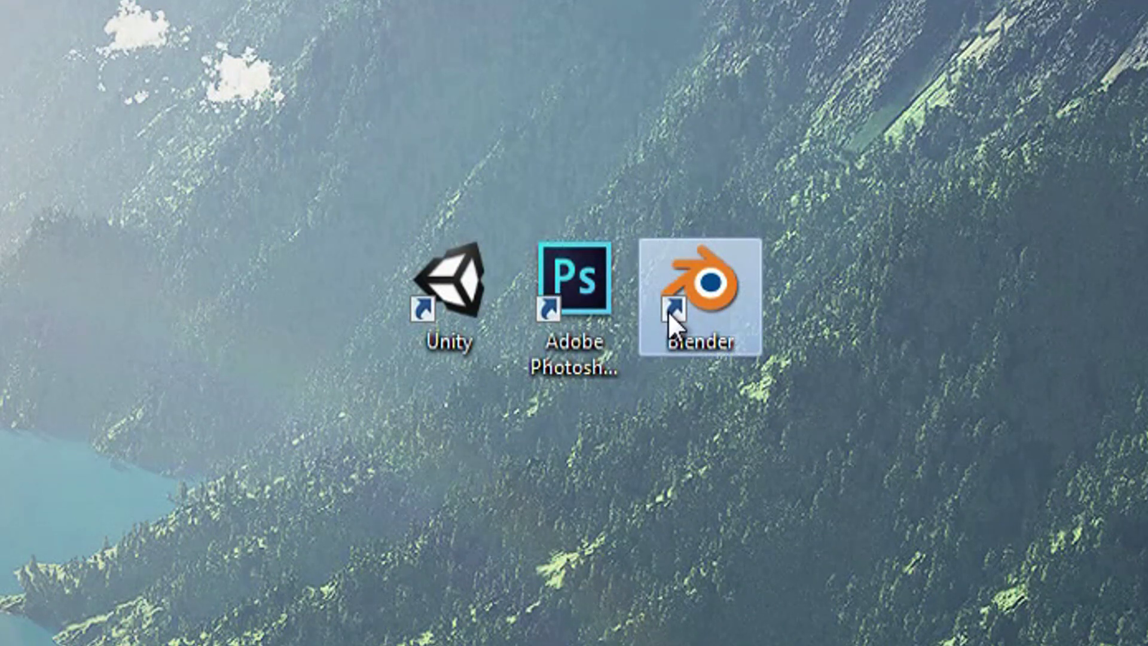
left_click_drag(669, 311, 482, 392)
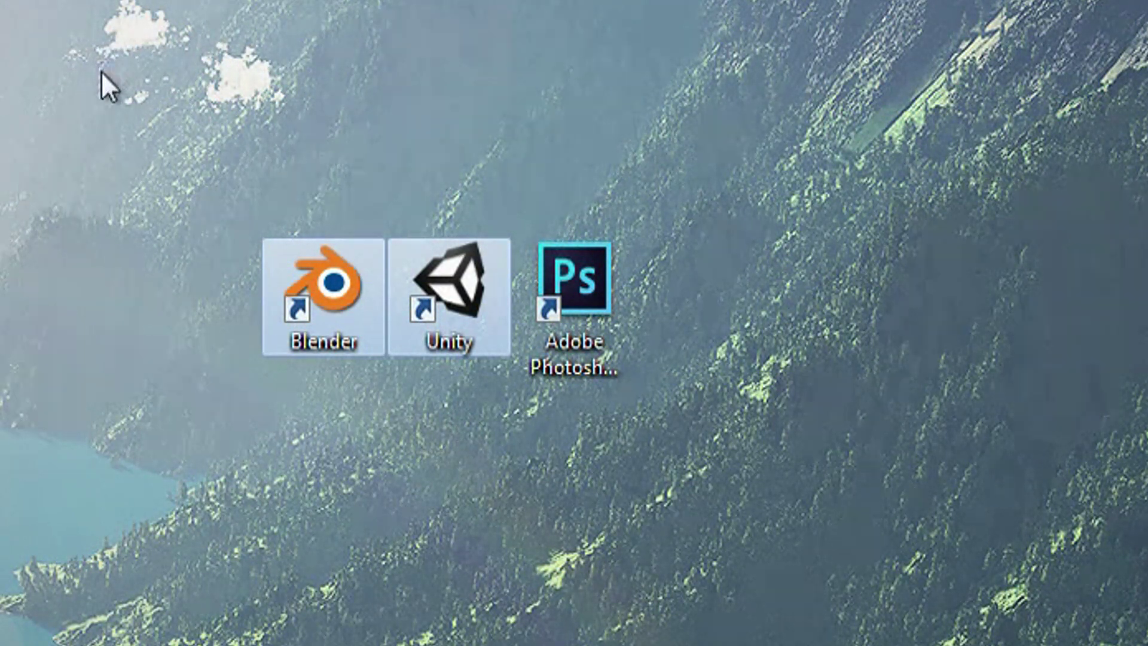
left_click_drag(103, 82, 471, 487)
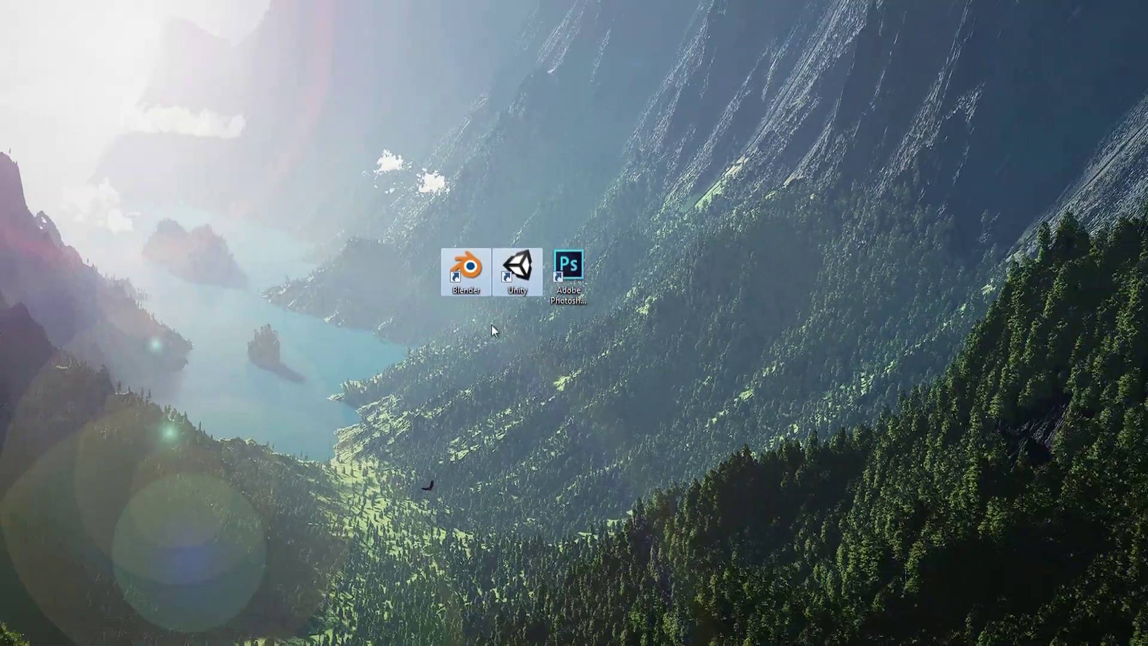
Launch Unity from its desktop shortcut and begin a new project.
left_click(461, 320)
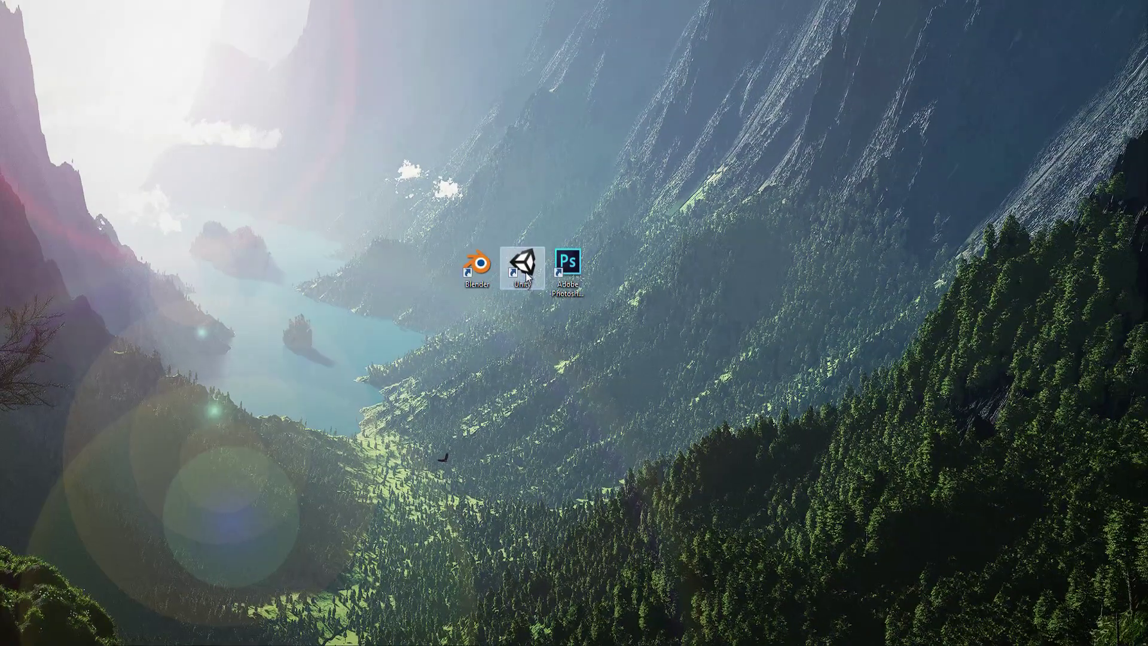
double_click(526, 276)
left_click(547, 359)
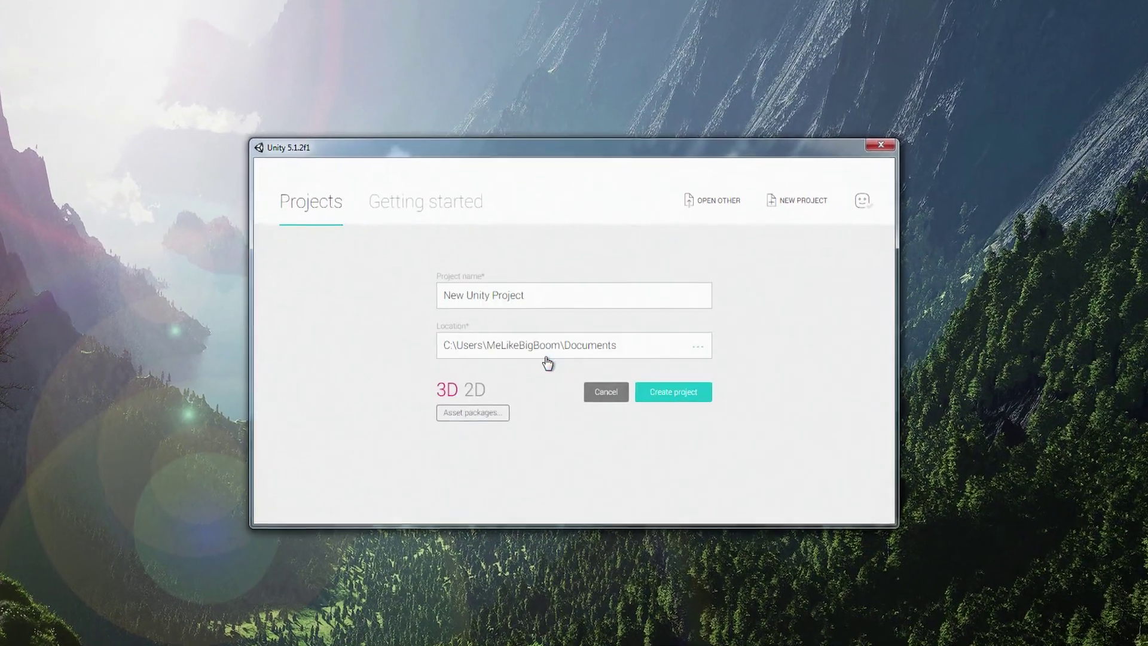
Name the project 'Skin Factory', create it, and minimise the loaded editor.
left_click_drag(535, 296, 422, 298)
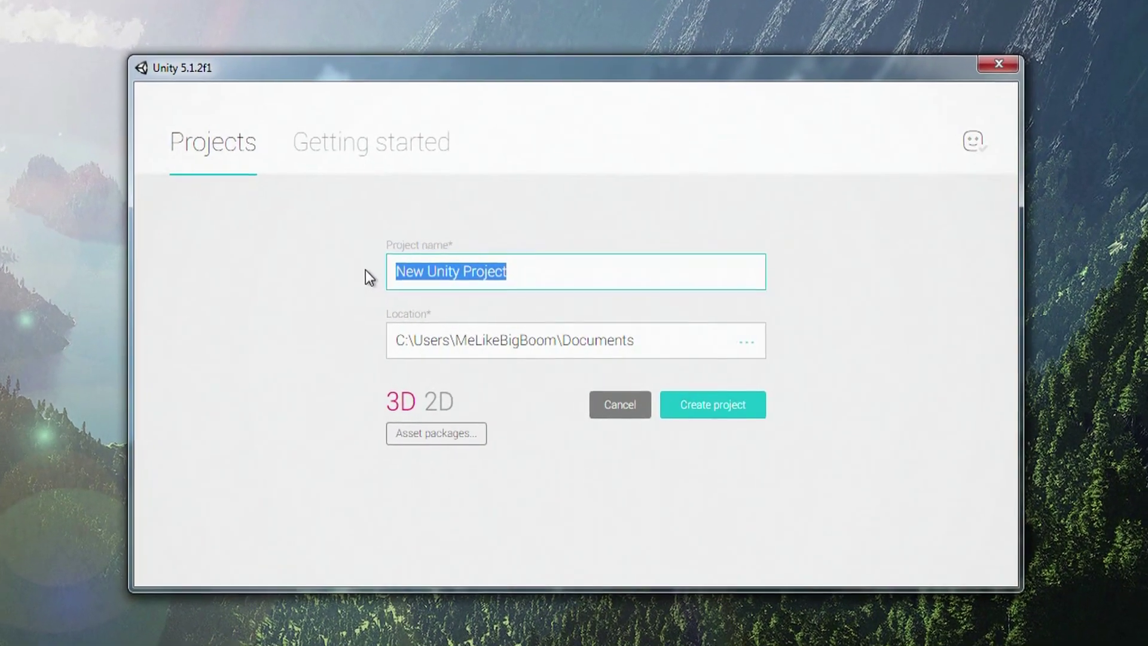
type("Skin Fac")
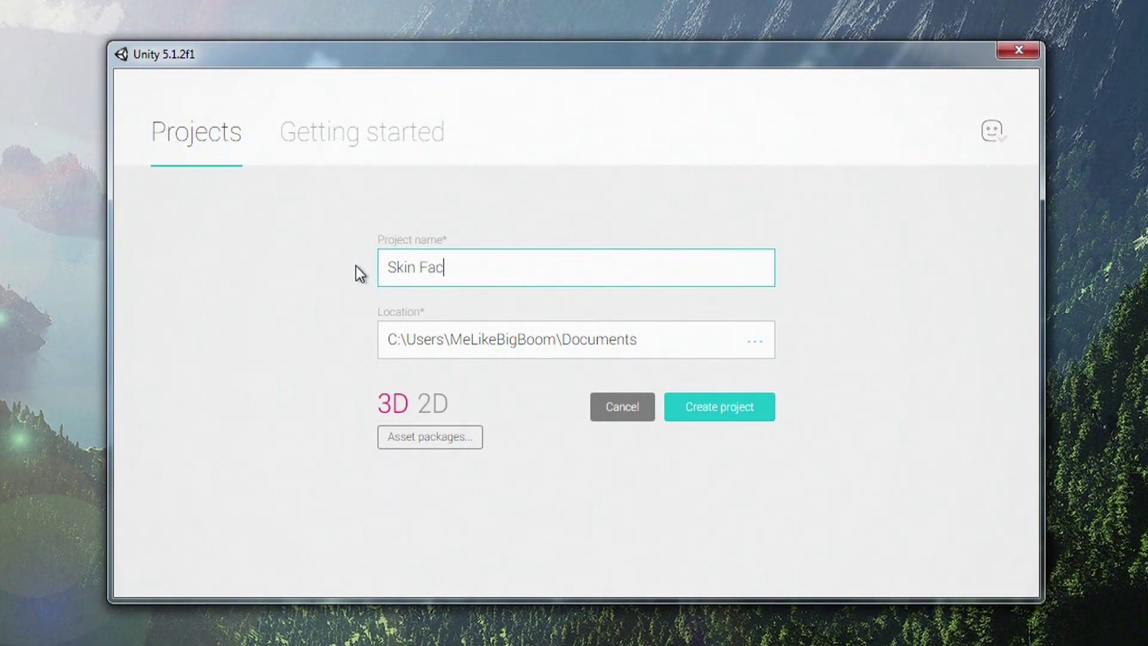
type("tory")
key("BackSpace")
left_click(739, 399)
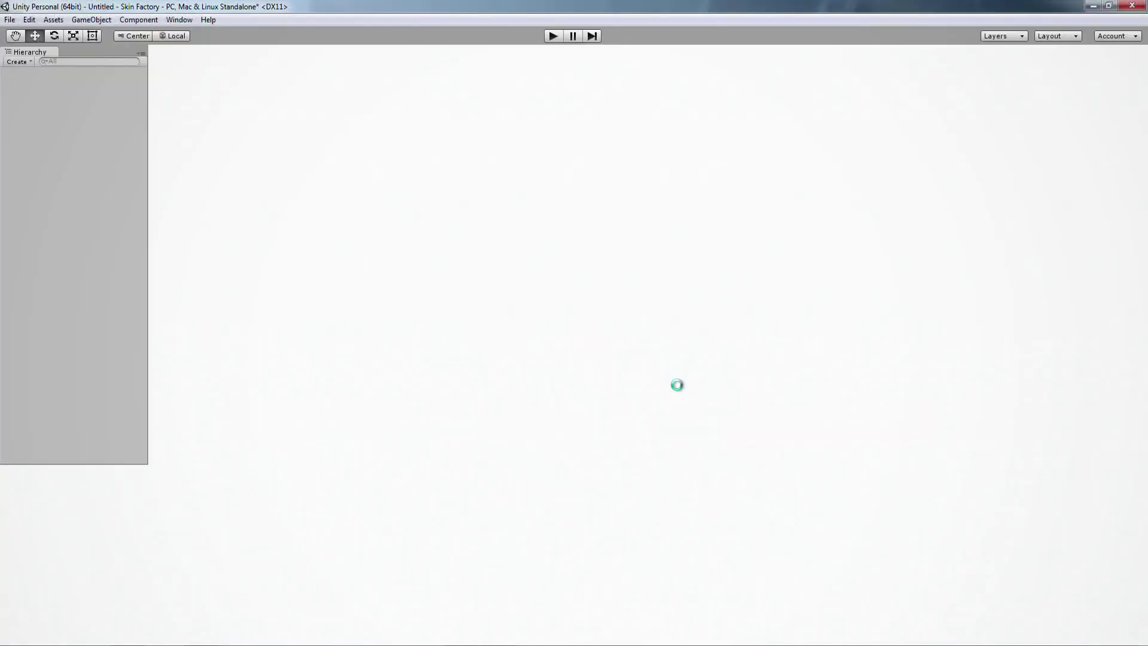
left_click(1092, 6)
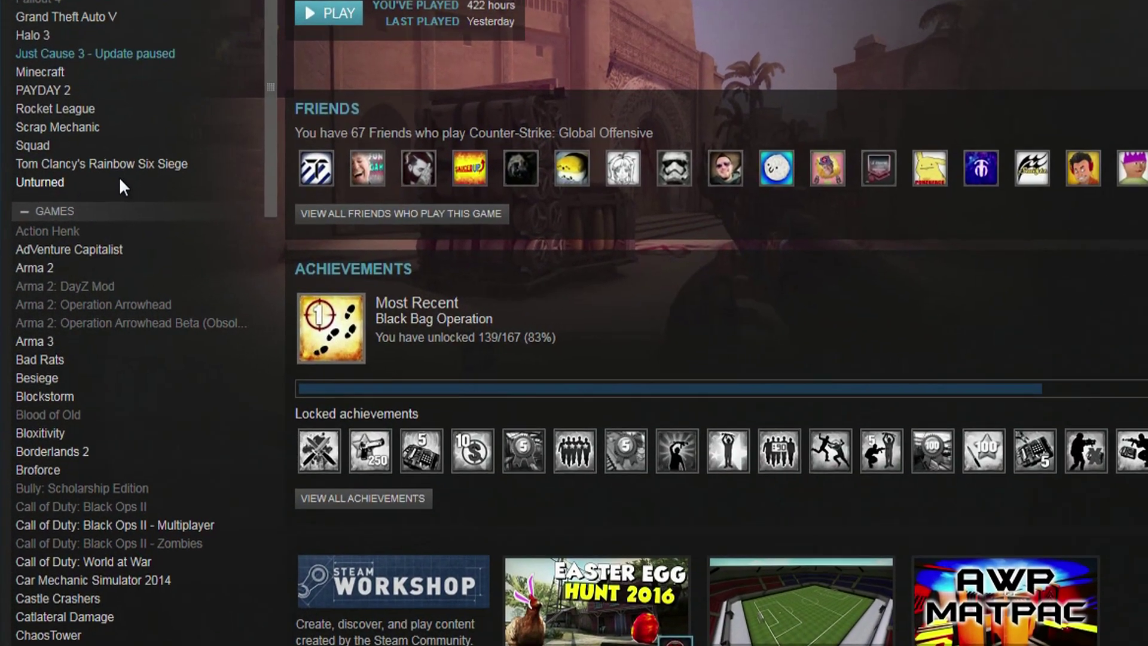
Browse Unturned's local game files from its Steam properties.
right_click(74, 226)
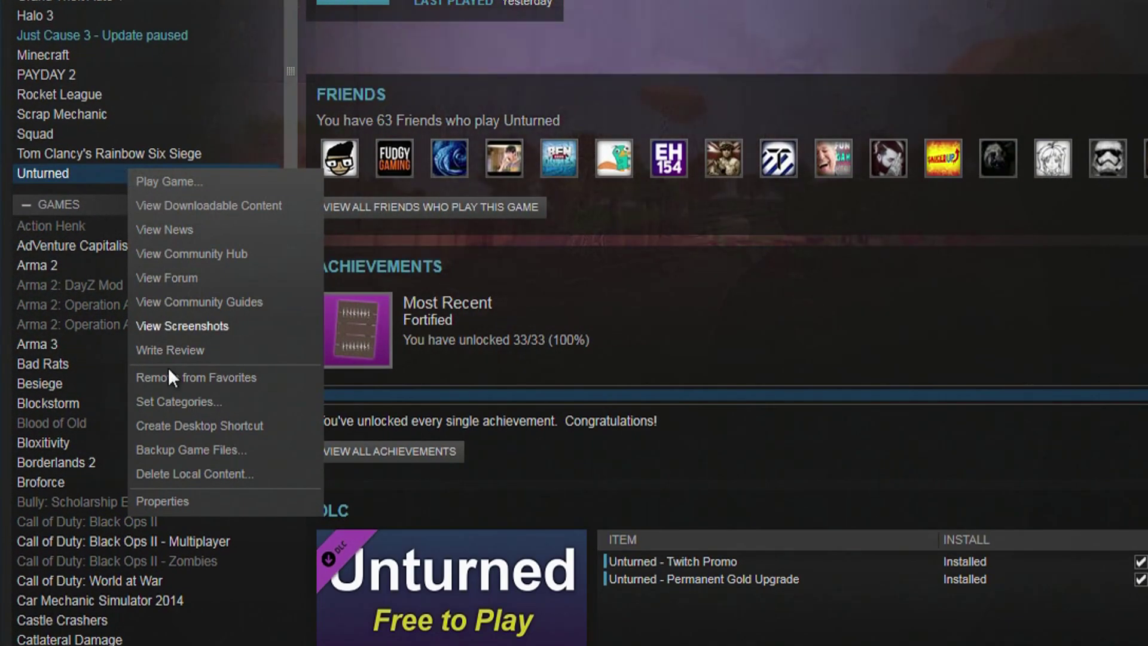
left_click(178, 506)
left_click(876, 117)
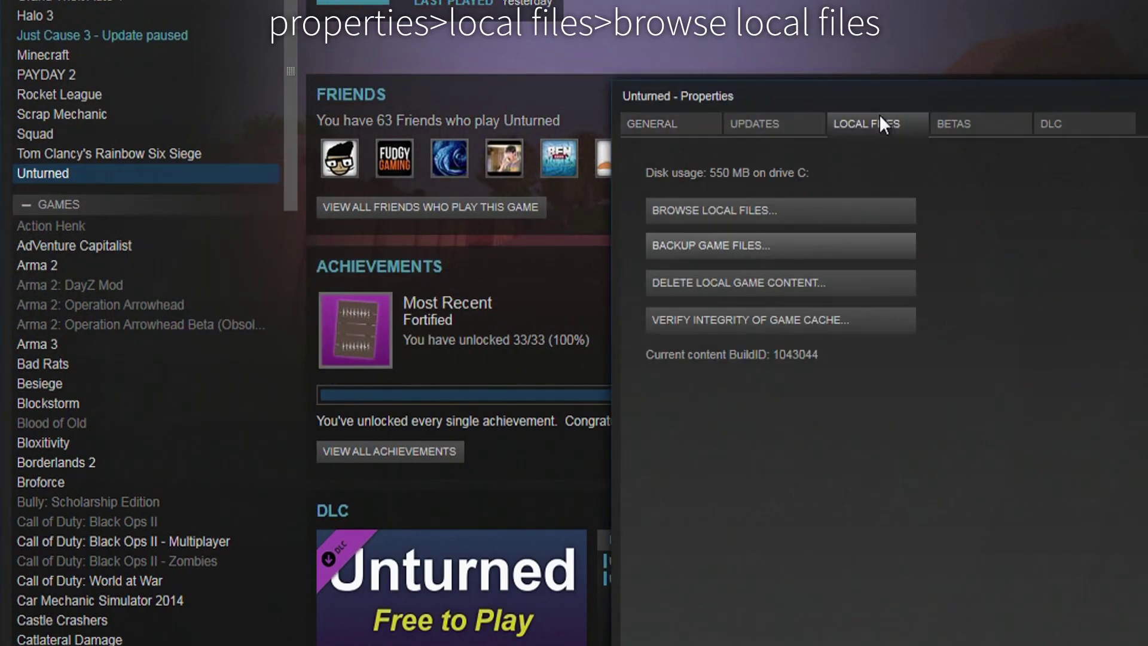
left_click(755, 202)
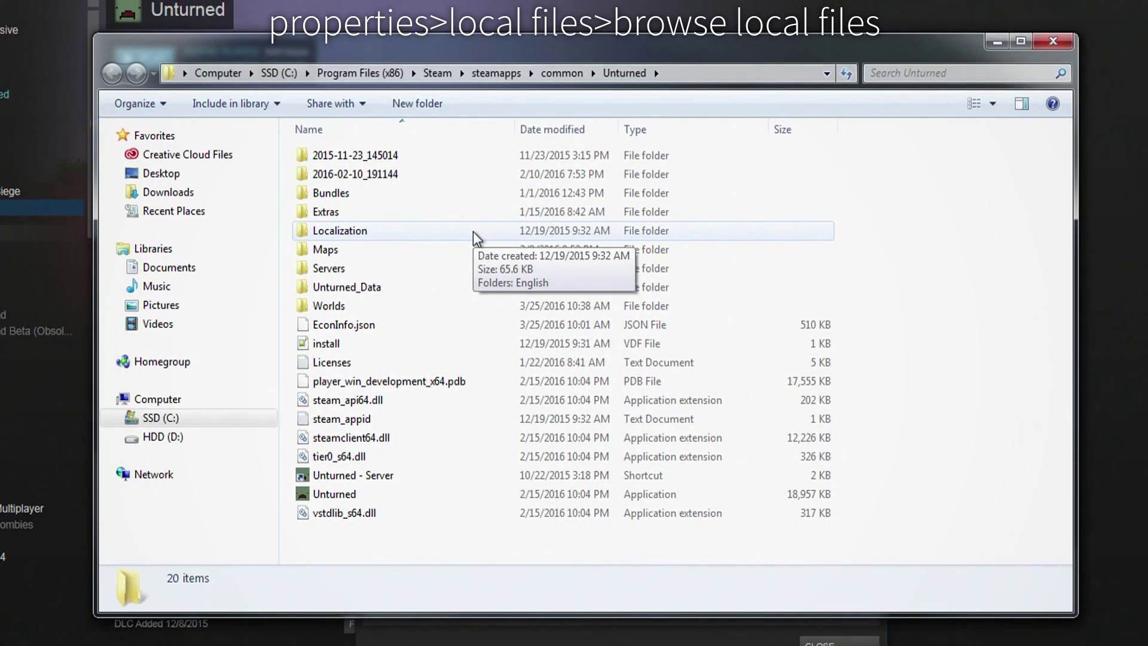
Go to Bundles > Sources > Skins and select all seven skin packages.
double_click(589, 173)
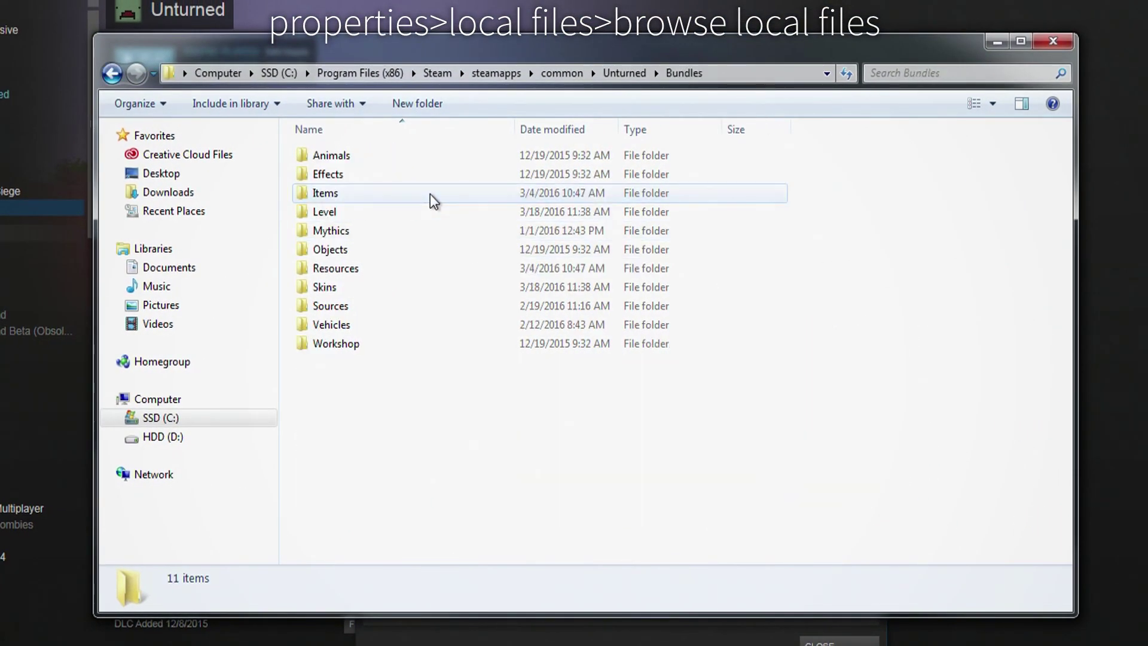
double_click(386, 312)
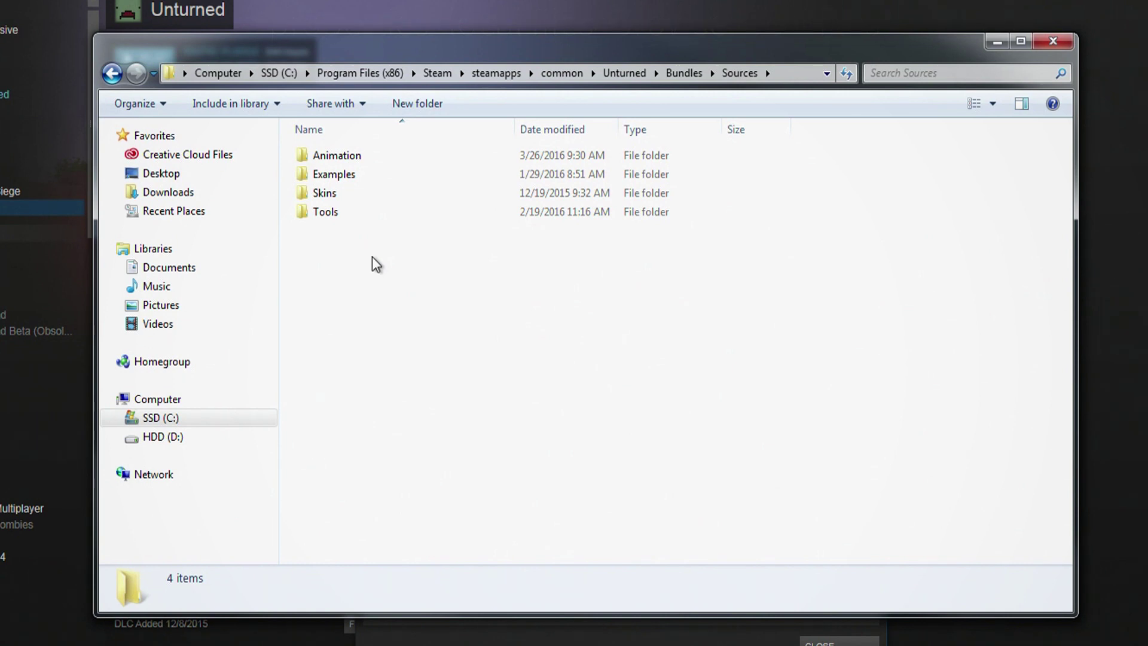
double_click(366, 196)
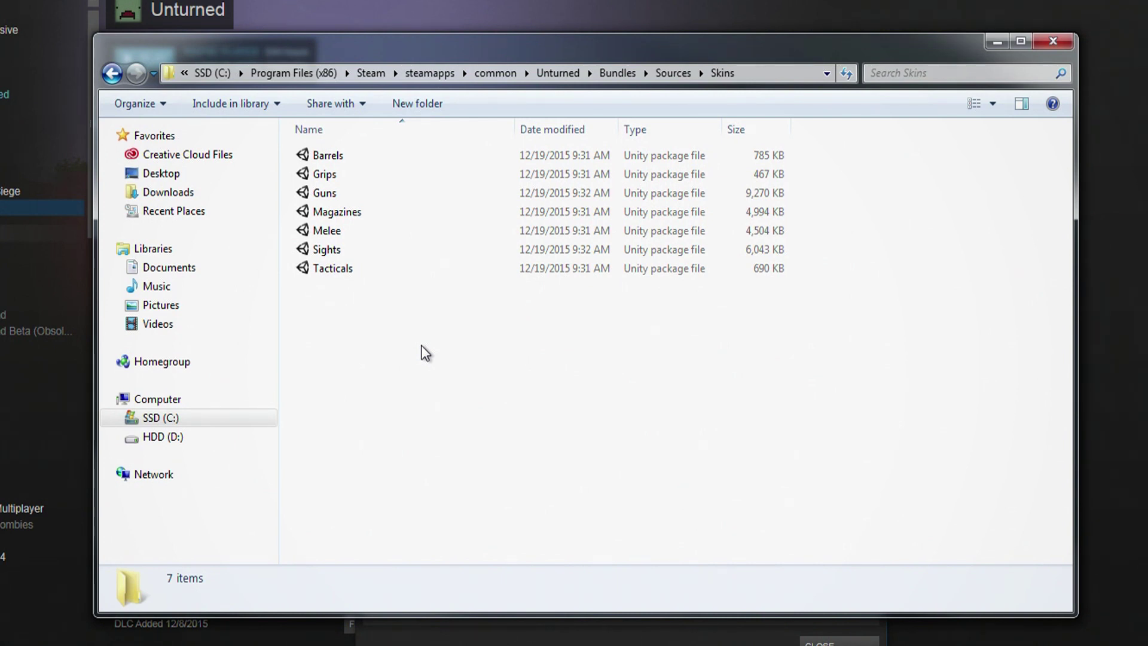
left_click(335, 193)
left_click(366, 232, "ctrl")
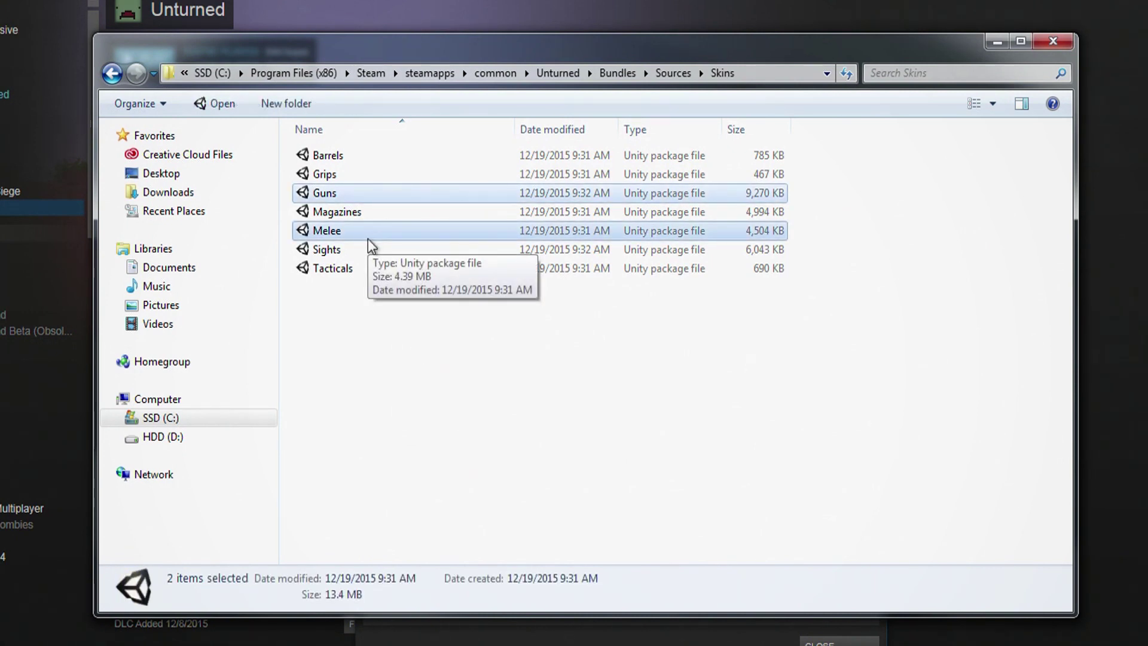
left_click_drag(398, 317, 305, 146)
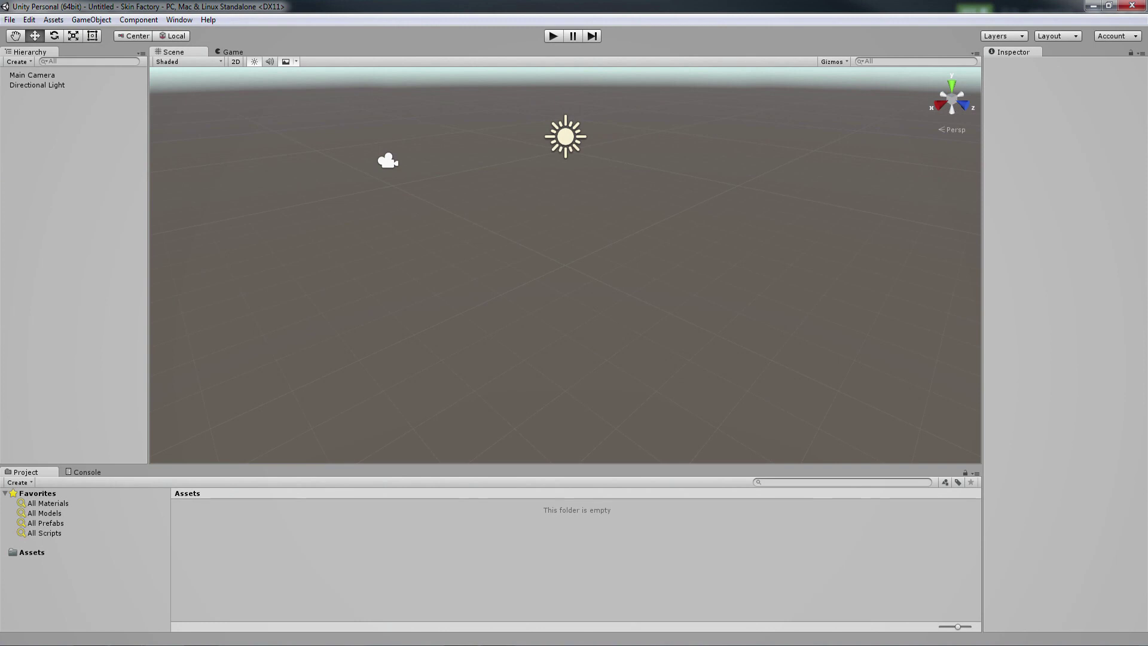
Import the seven skin packages into Unity's Assets and expand Game > Sources.
key("alt+Tab")
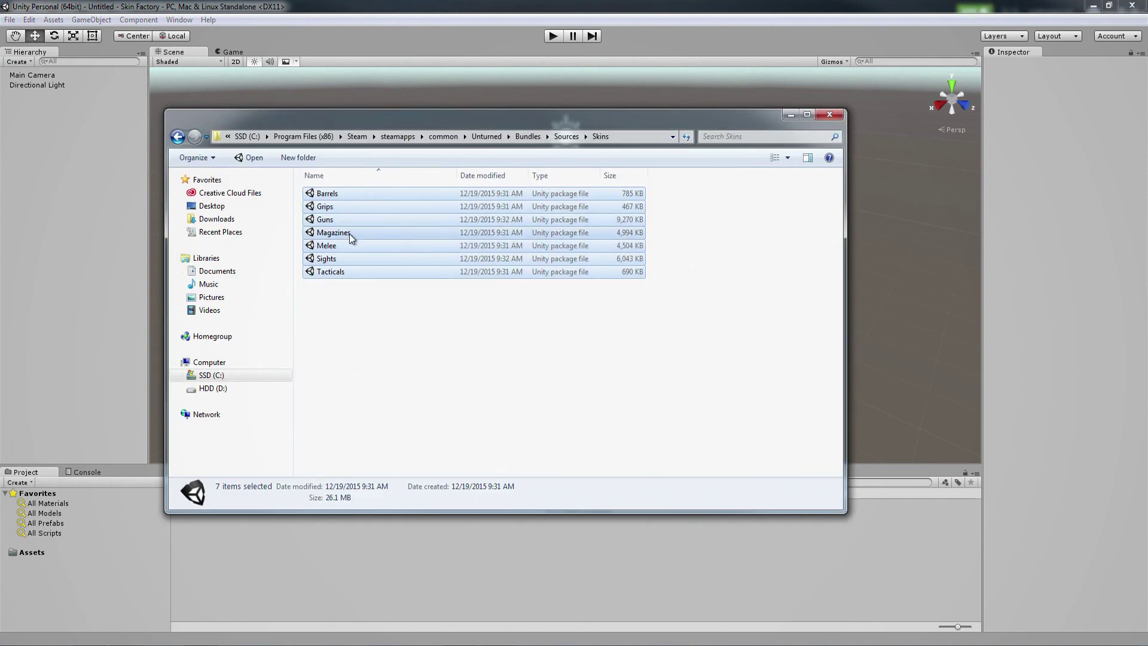
left_click_drag(349, 233, 444, 529)
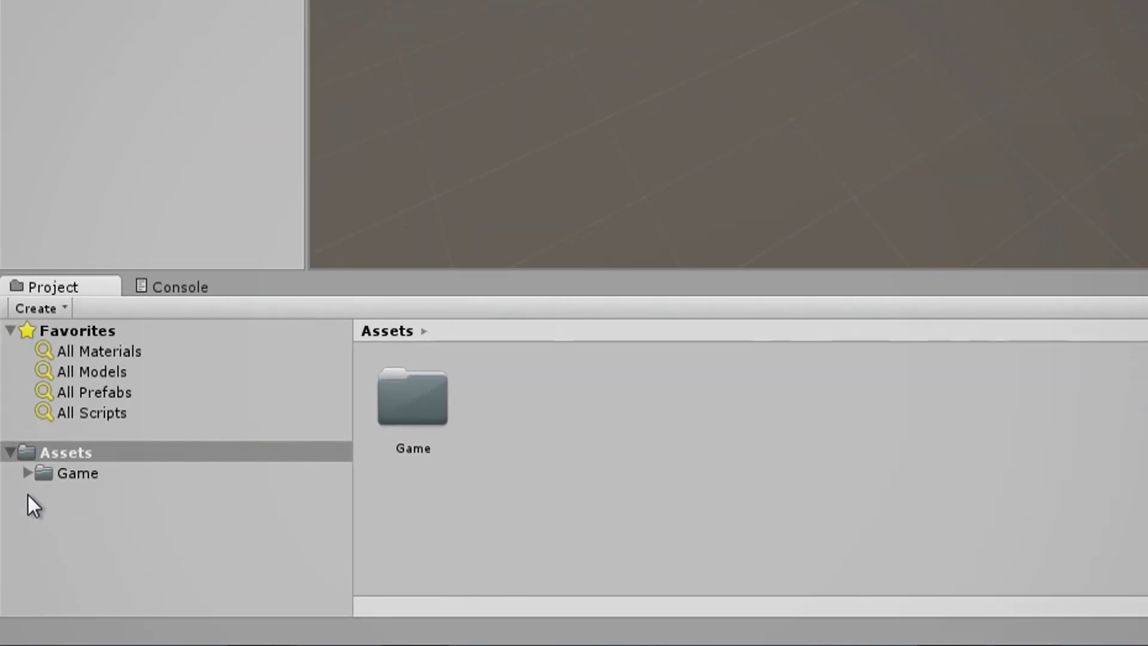
left_click(28, 473)
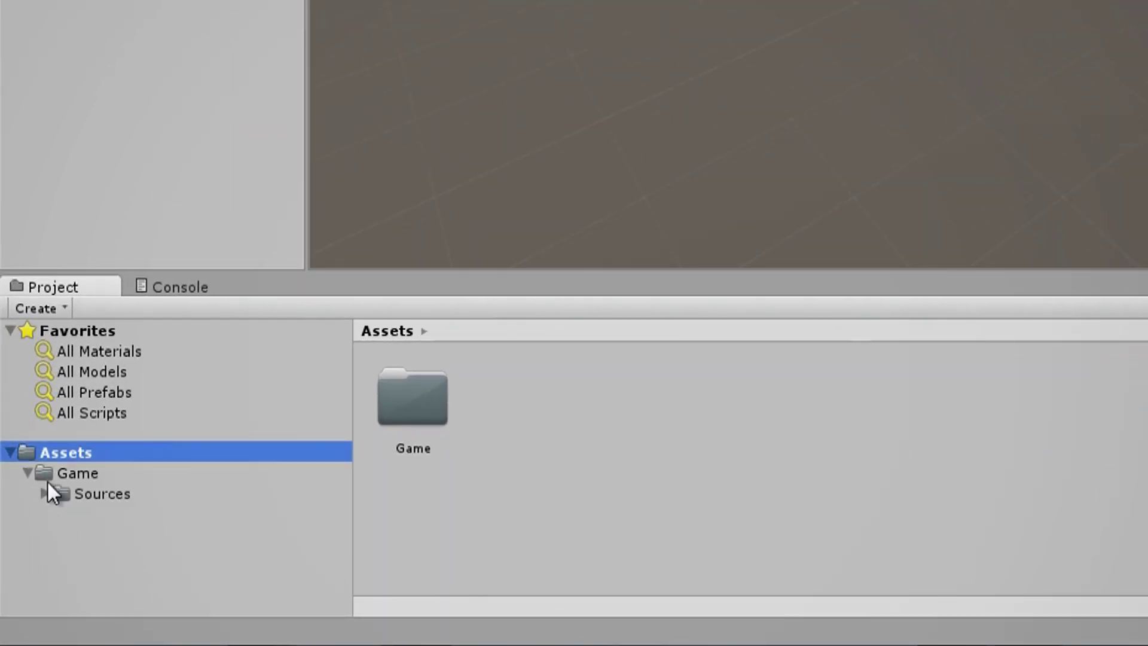
left_click(44, 493)
Browse to Models > Items > Guns > Ace and place Model_0 into the scene.
left_click(61, 514)
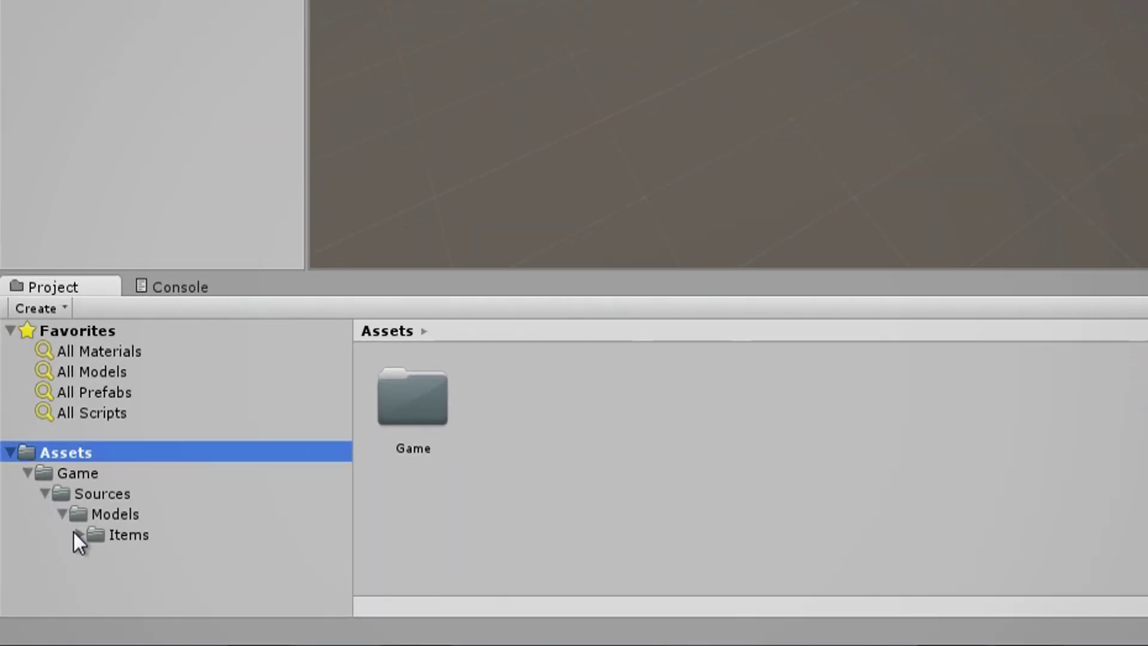
left_click(79, 534)
scroll(204, 521, "down", 2)
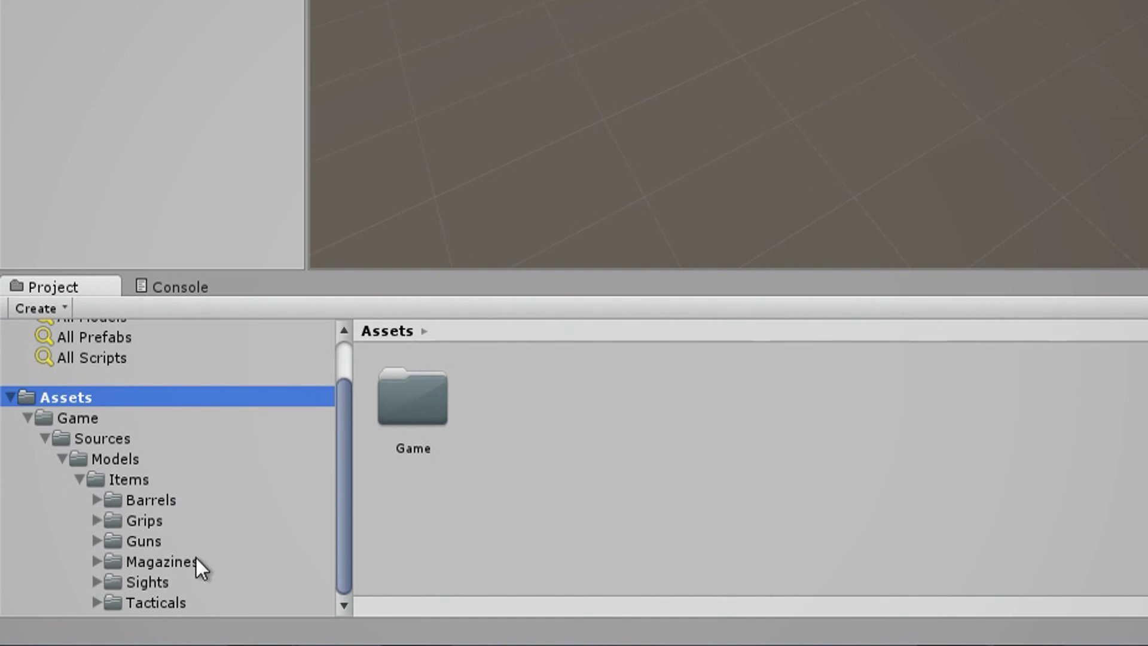
left_click(95, 540)
left_click(149, 563)
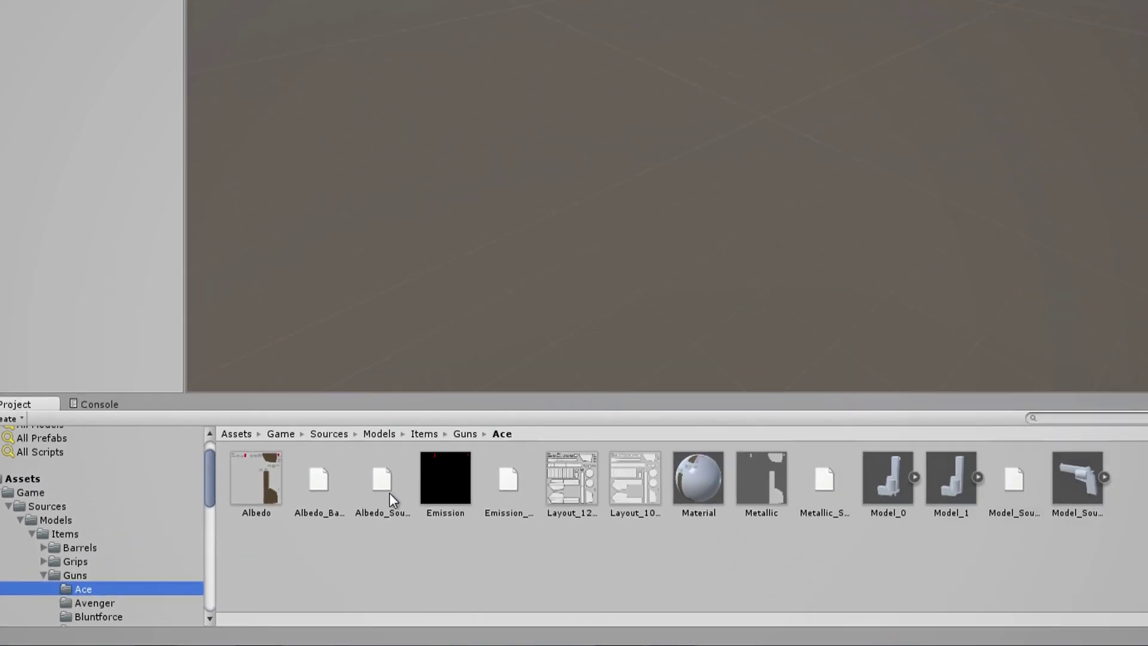
left_click_drag(888, 478, 833, 156)
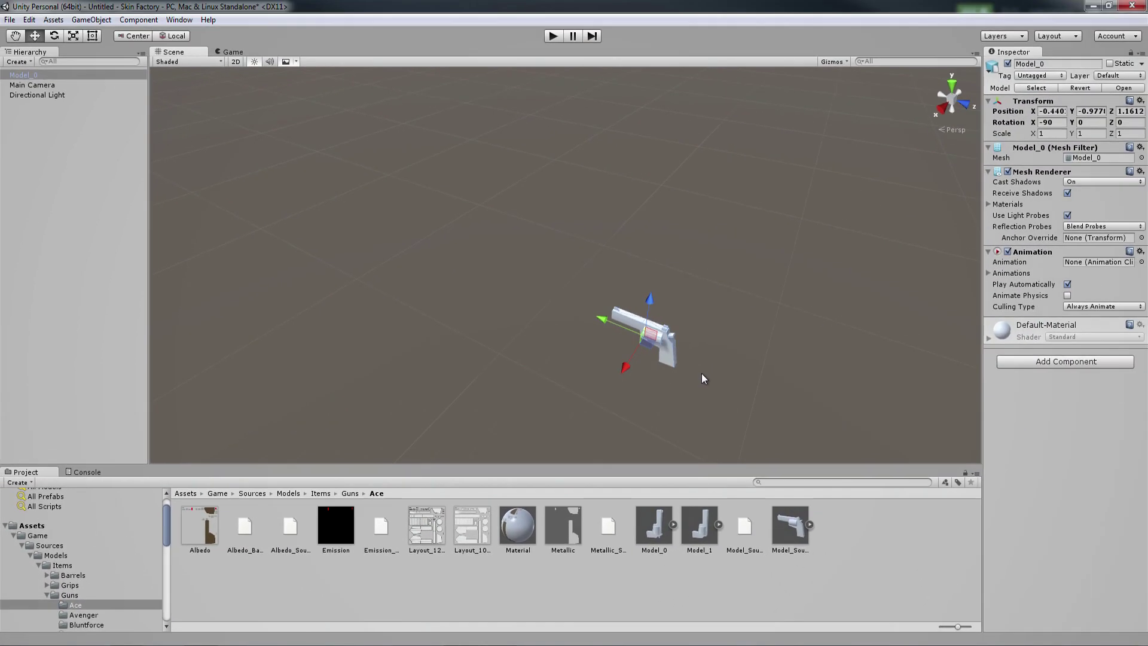
Delete the Ace gun from the scene, leaving only camera and light.
key("Delete")
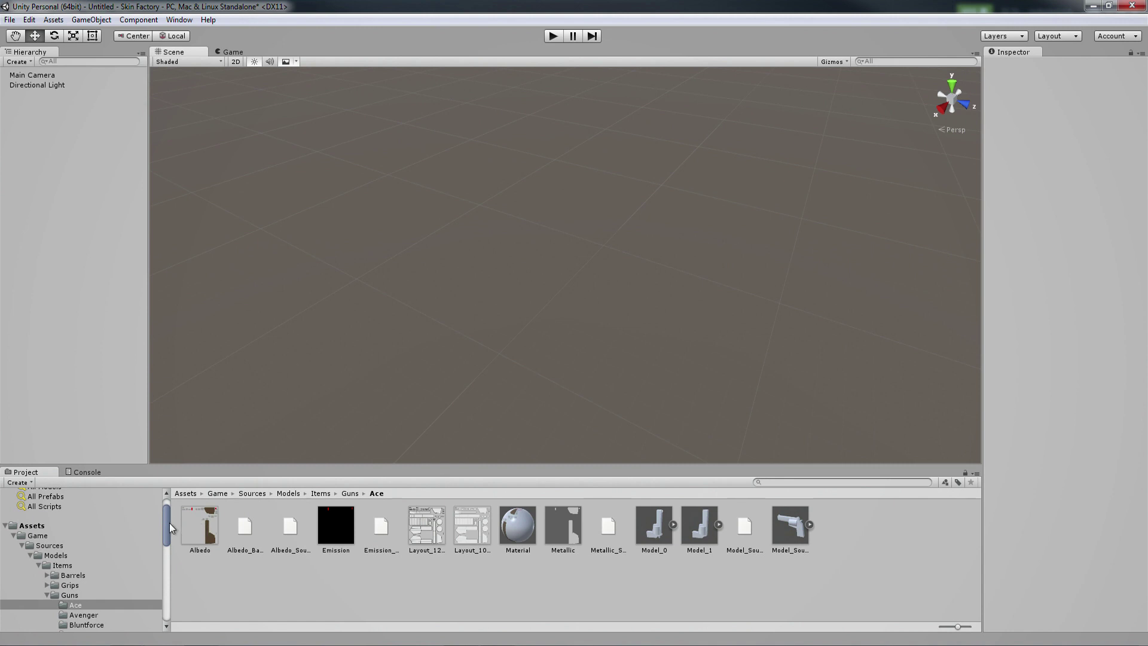
left_click_drag(168, 522, 165, 533)
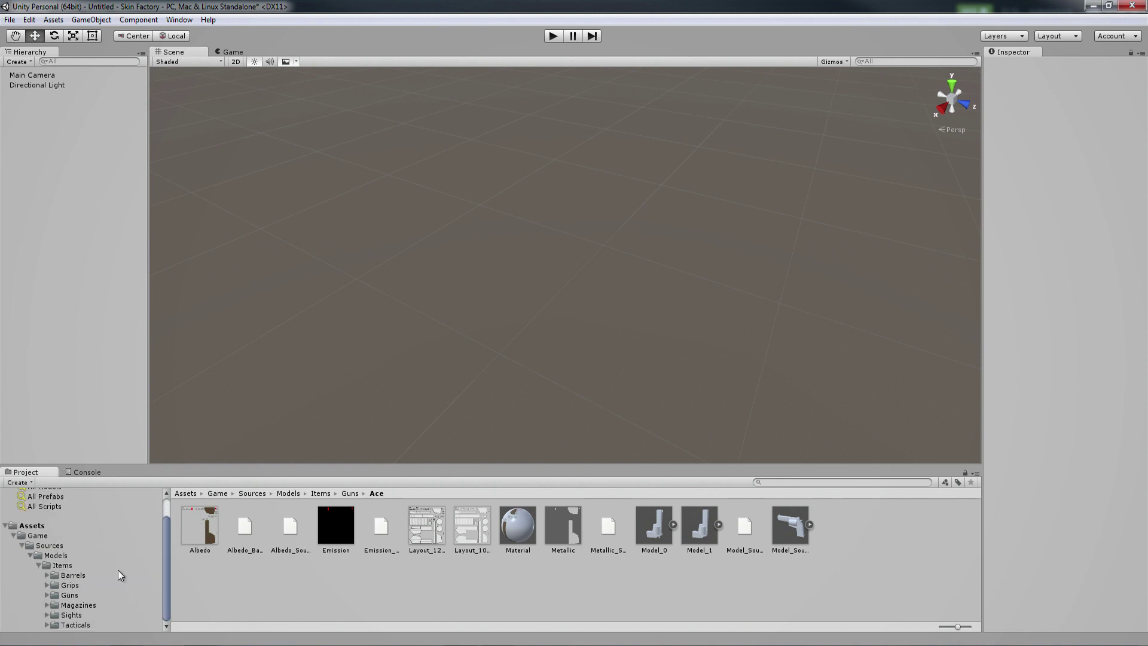
left_click(32, 525)
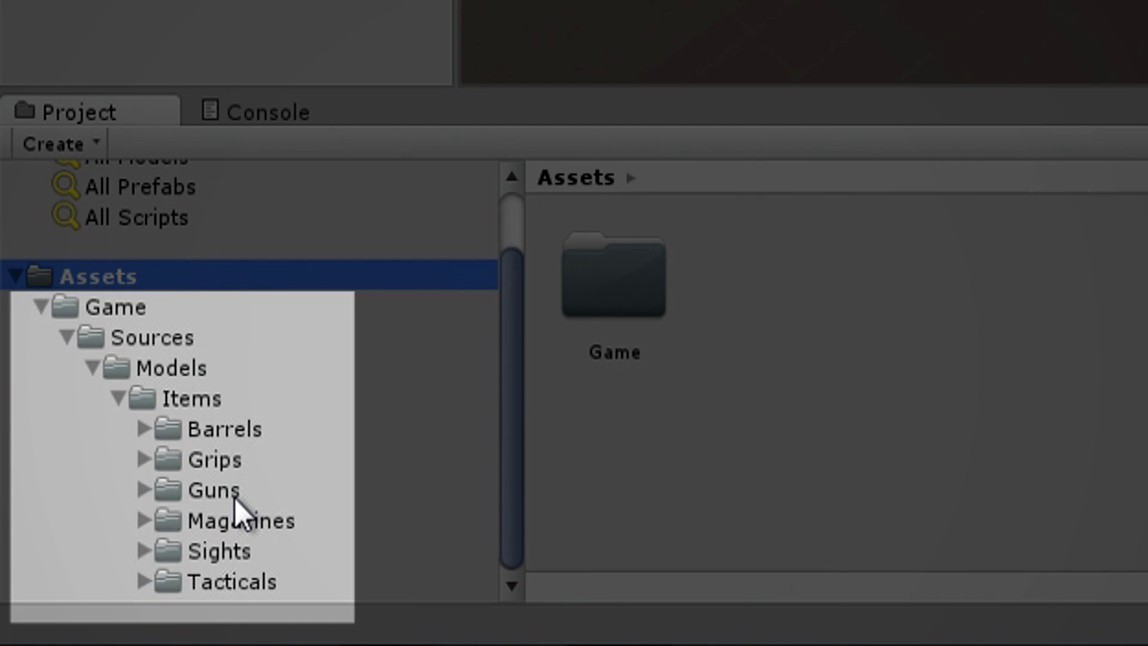
Open the Shadowstalker gun folder and select its Model_Source asset.
left_click(234, 495)
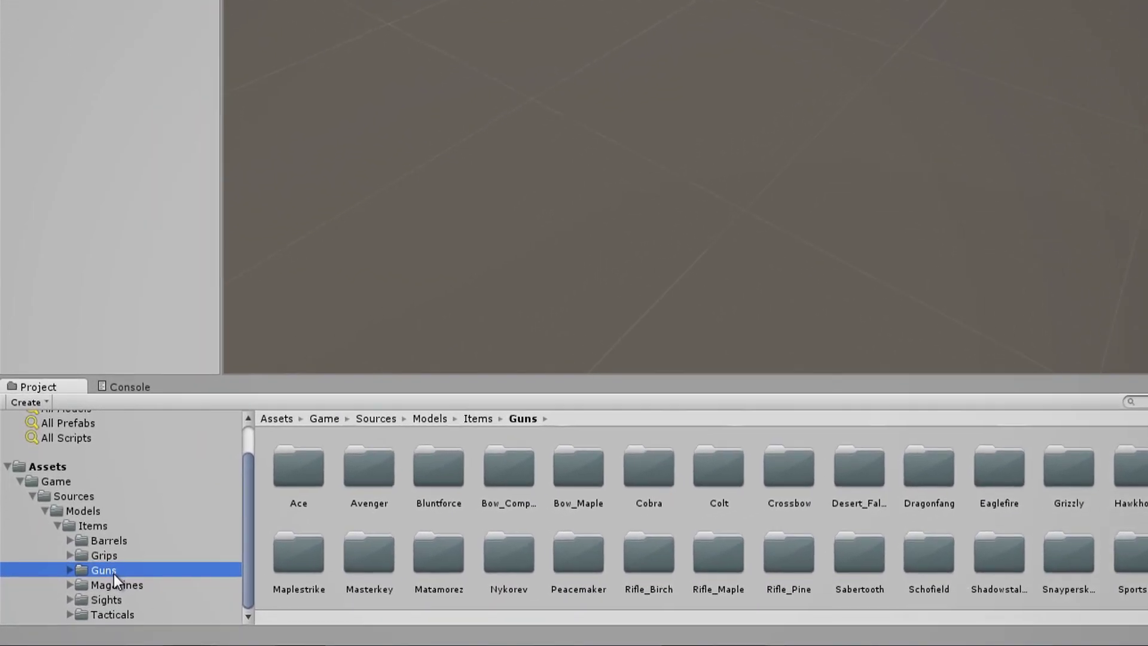
left_click(61, 579)
scroll(82, 570, "down", 5)
scroll(153, 504, "down", 4)
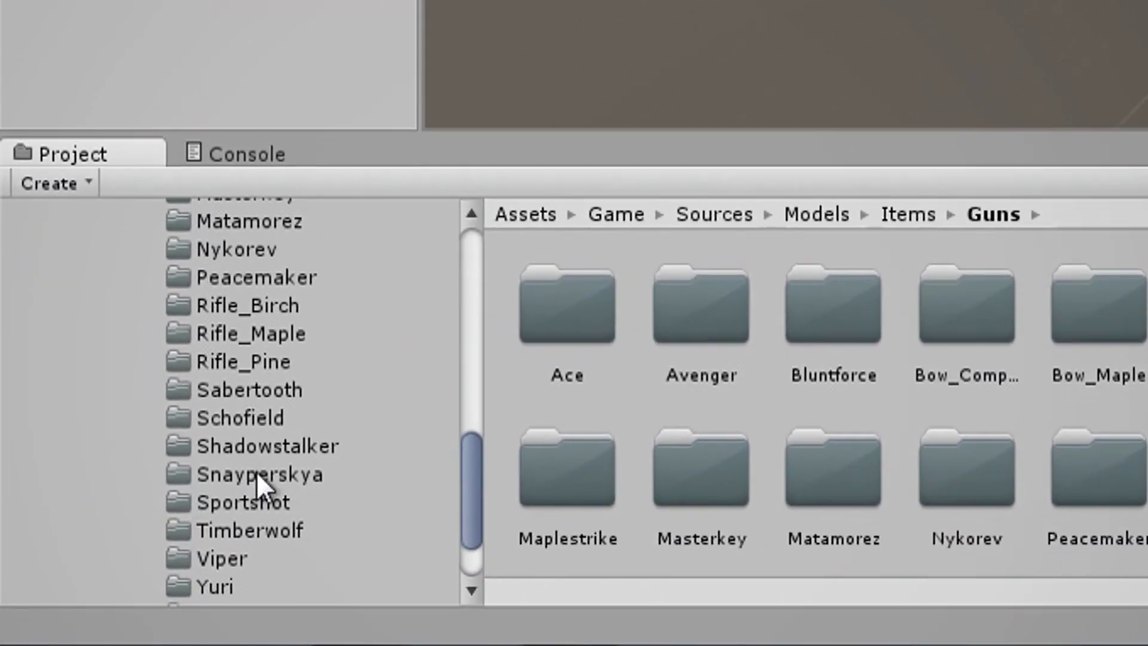
left_click(275, 446)
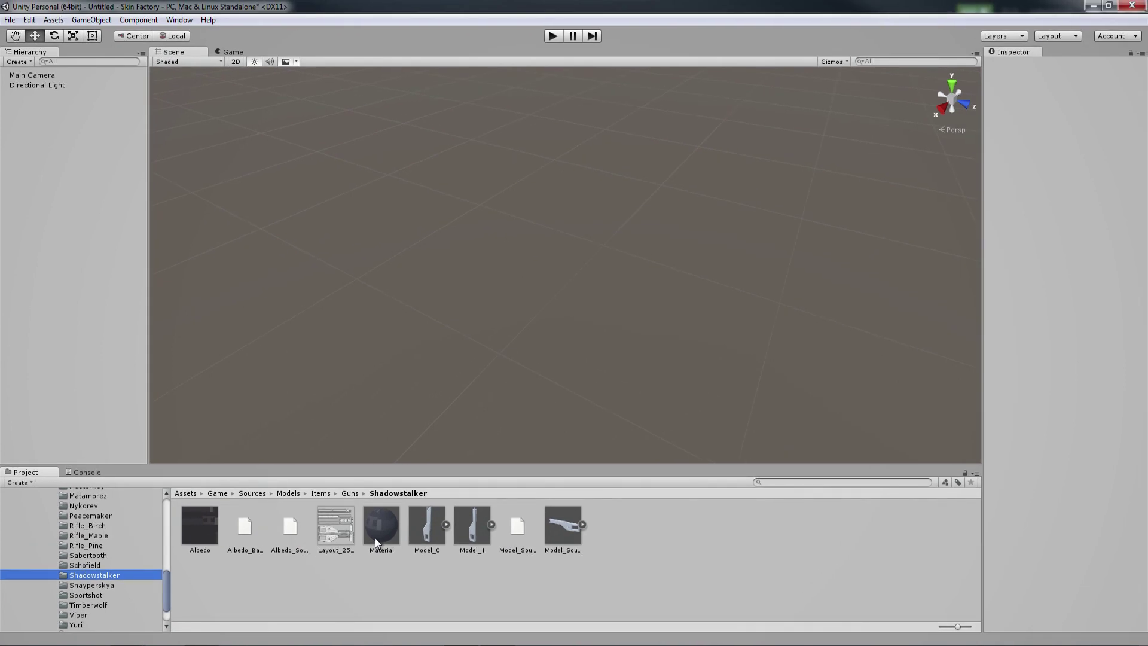
left_click(561, 533)
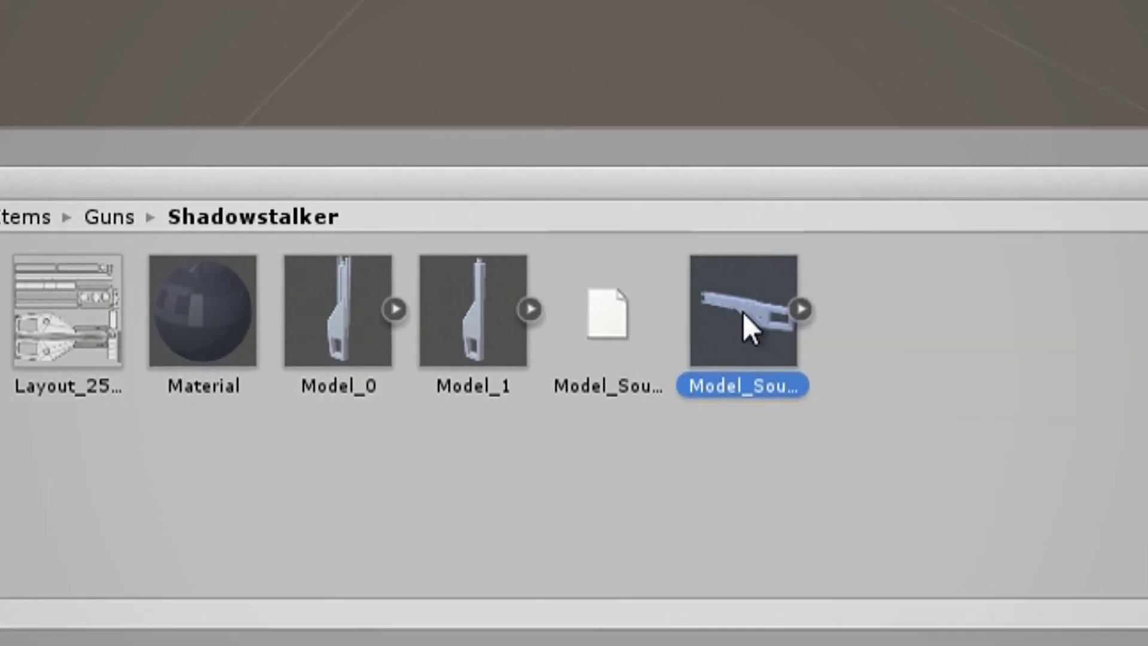
Open Shadowstalker's Model_Source.blend in Blender, orbit to a side view, and deselect all.
double_click(576, 310)
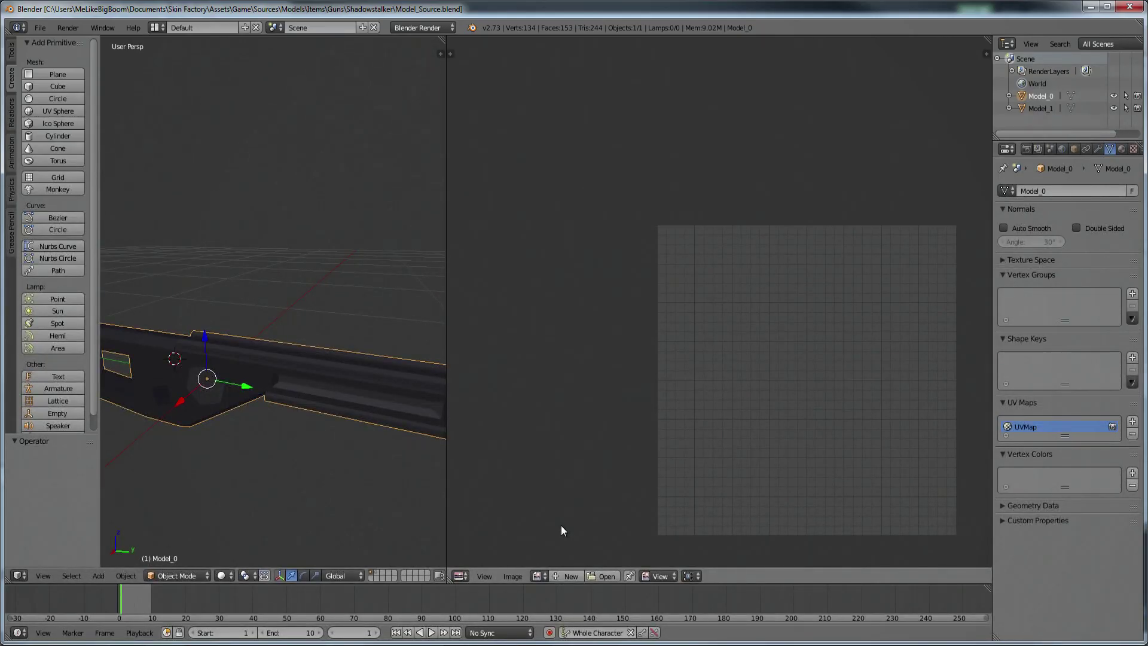
scroll(382, 493, "down", 4)
middle_click_drag(382, 493, 342, 433)
key("a")
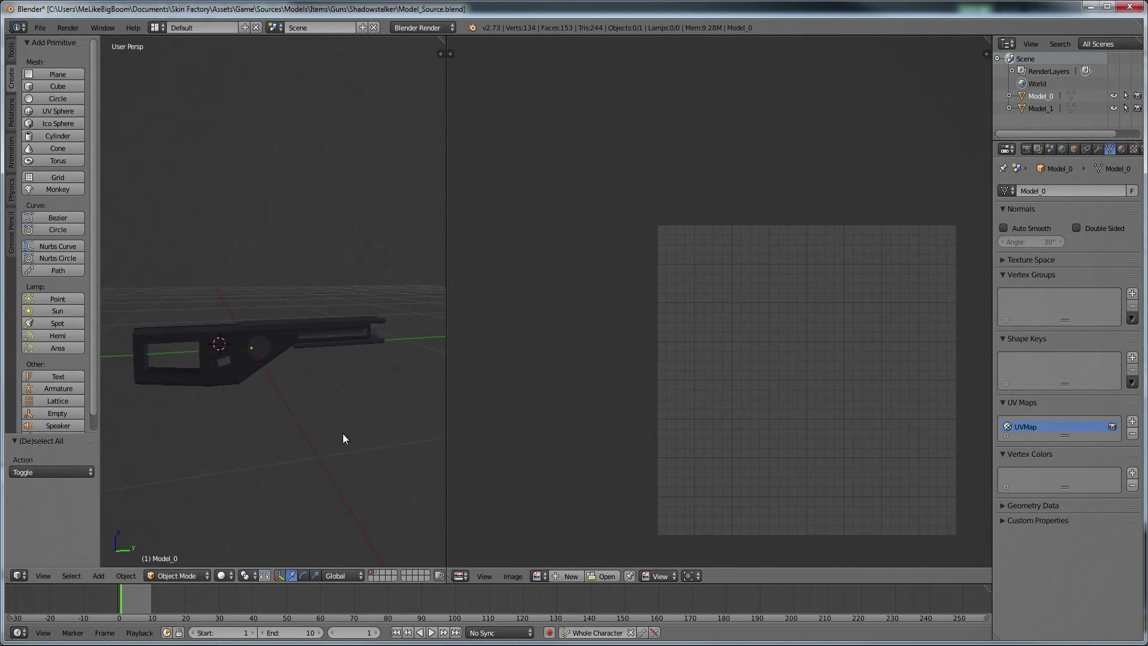
middle_click_drag(736, 361, 659, 294)
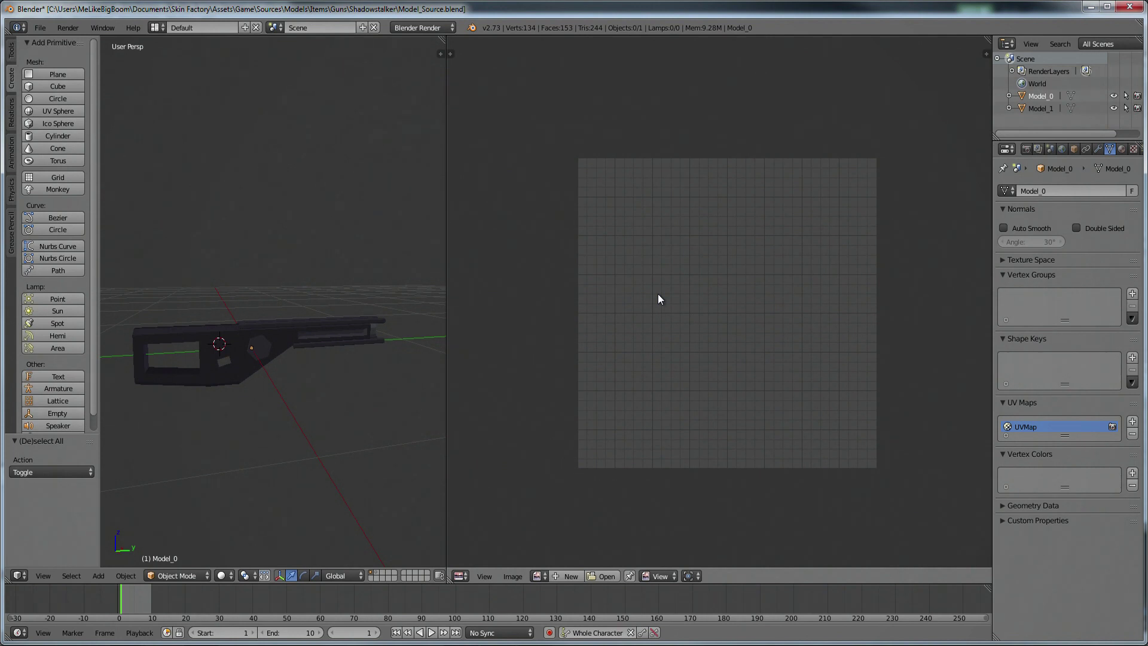
Switch the gun to Edit Mode so Model_0's UV layout shows over Albedo.png.
key("Tab")
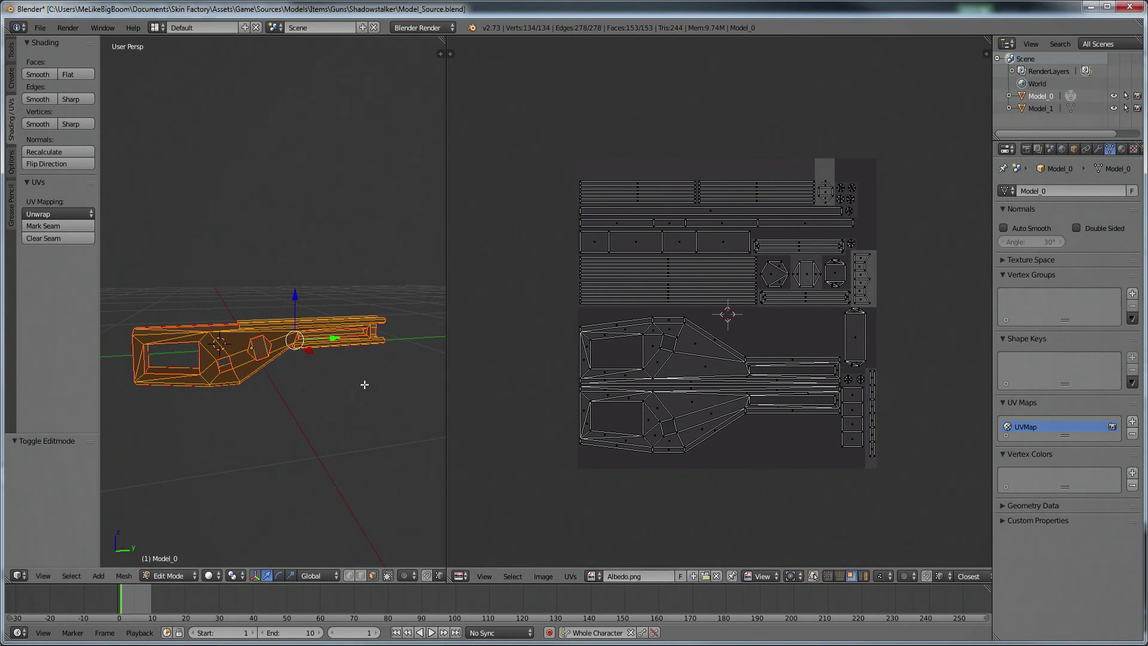
middle_click_drag(366, 384, 305, 388)
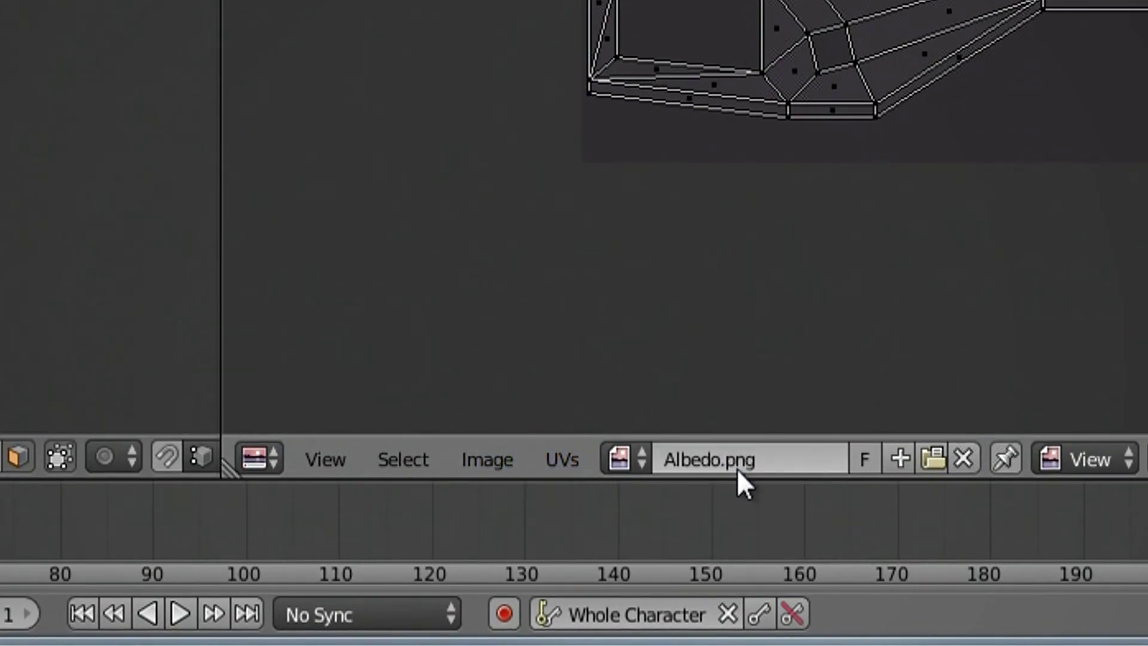
Run Export UV Layout from the UV/Image Editor's UVs menu.
left_click(571, 463)
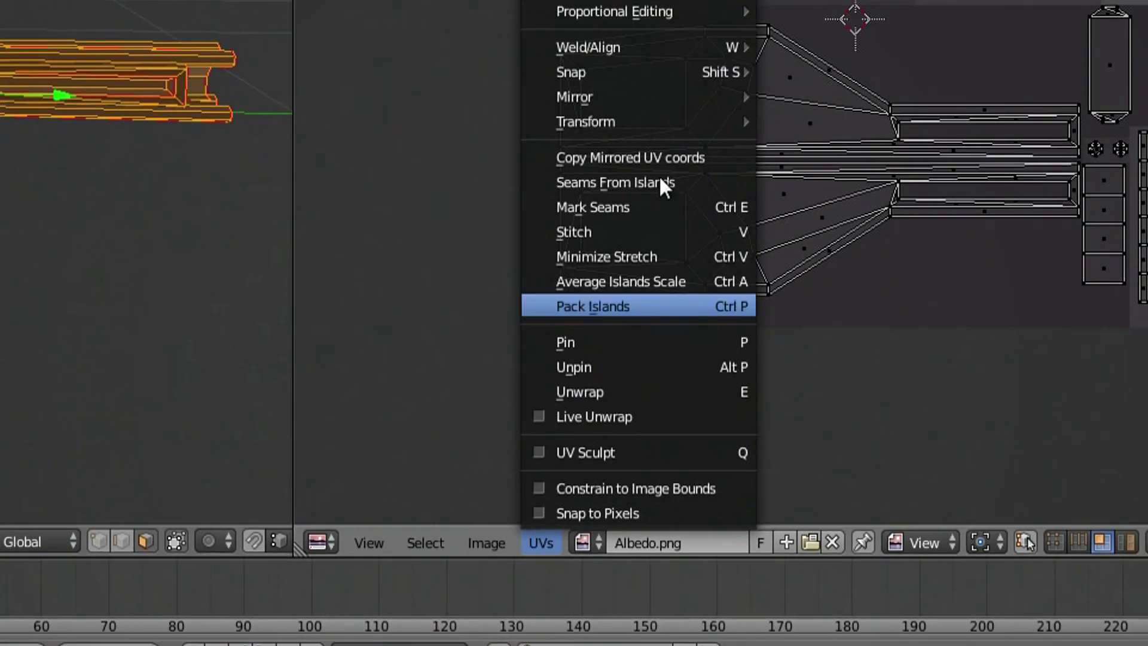
mouse_move(633, 107)
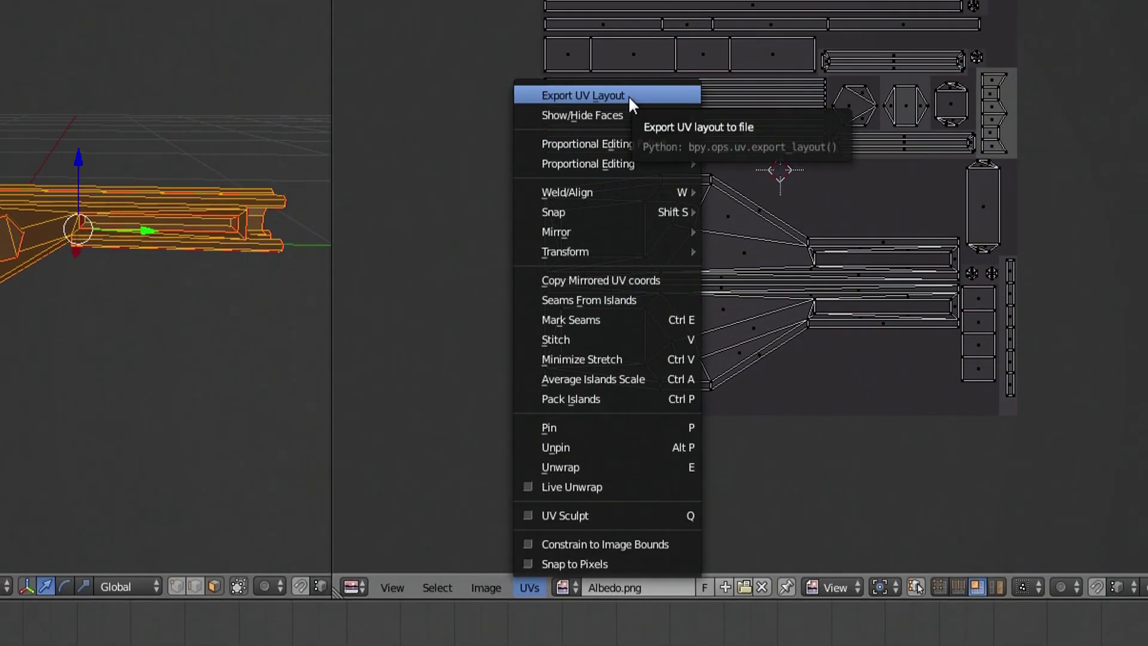
left_click(628, 97)
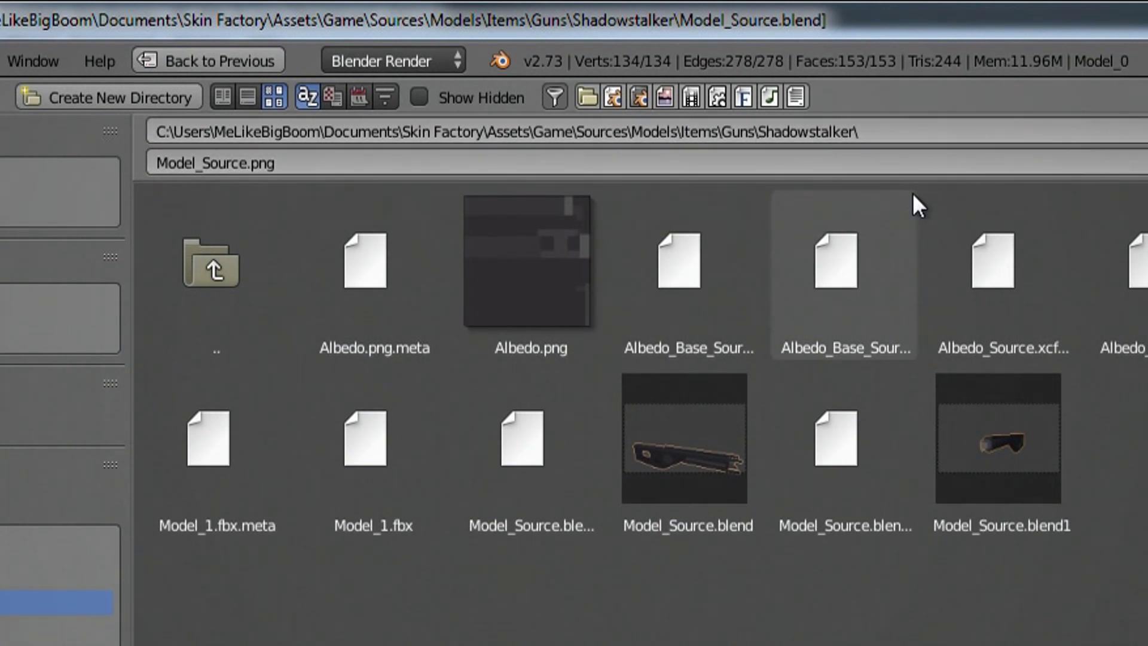
Set the UV export file name to Layout_2048x2048.png.
left_click(319, 172)
type("Layout_2")
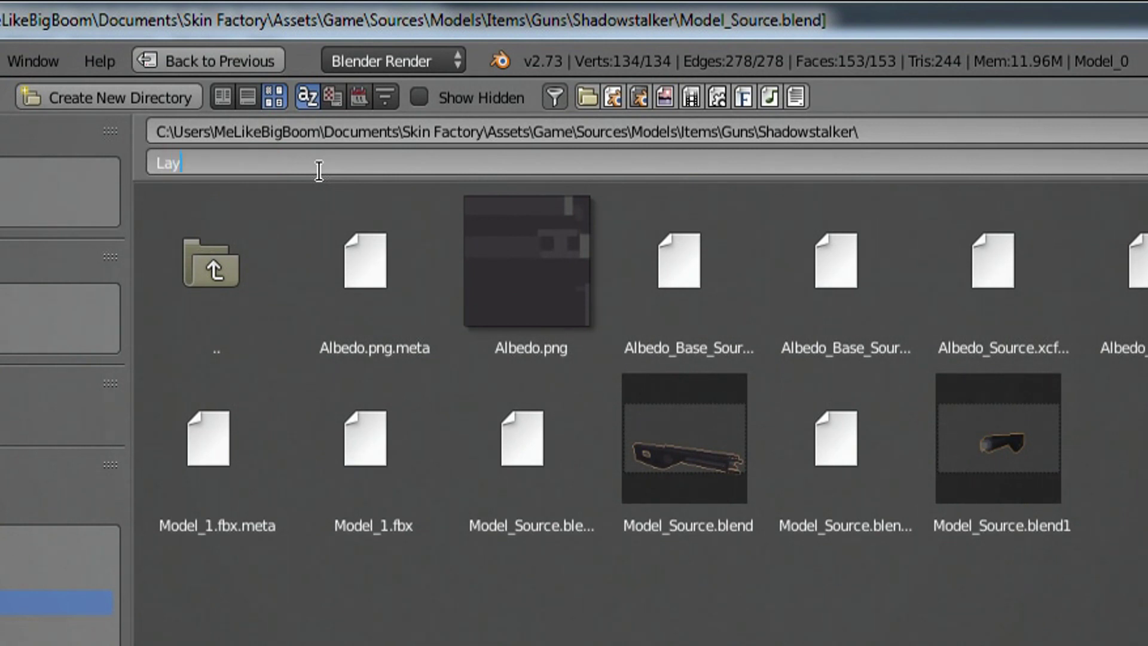
type("048x2048.png")
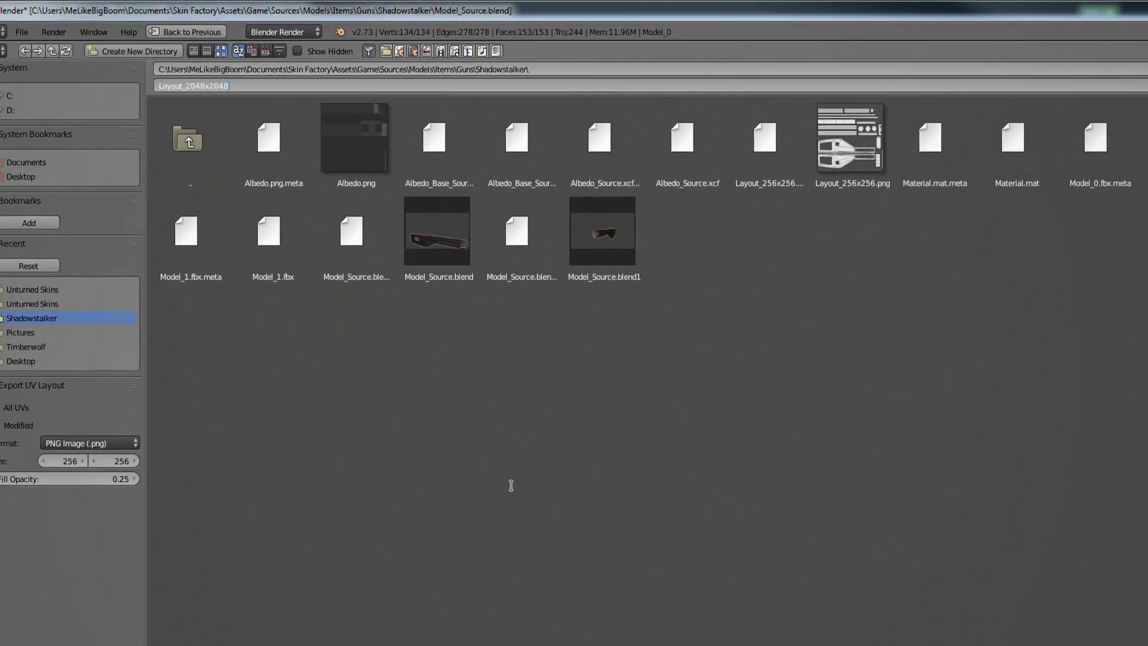
key("Return")
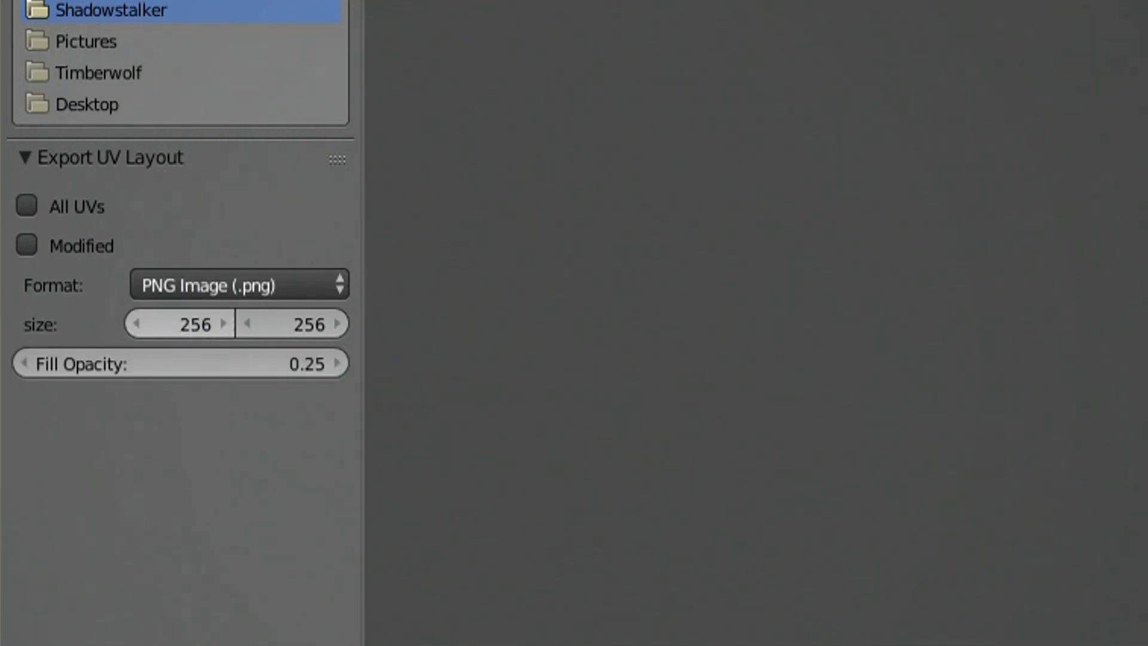
Export the UV layout at 2048×2048 with fill opacity 0 as Layout_2048x2048.png.
left_click(189, 325)
type("2048")
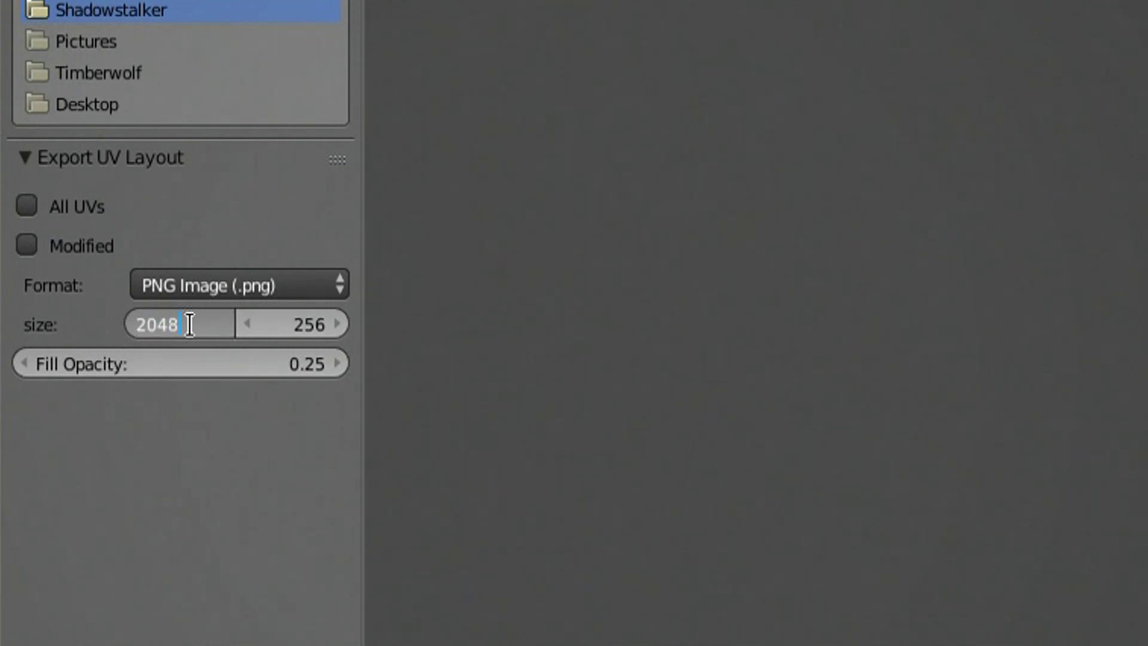
key("Tab")
type("2048")
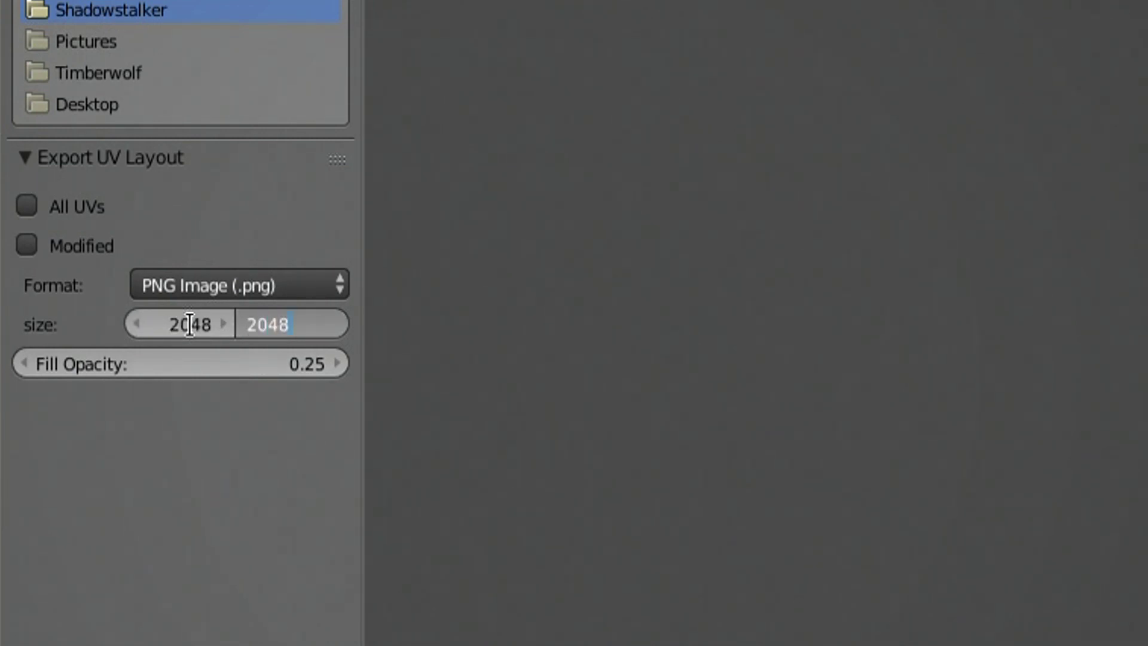
left_click(317, 365)
left_click(317, 364)
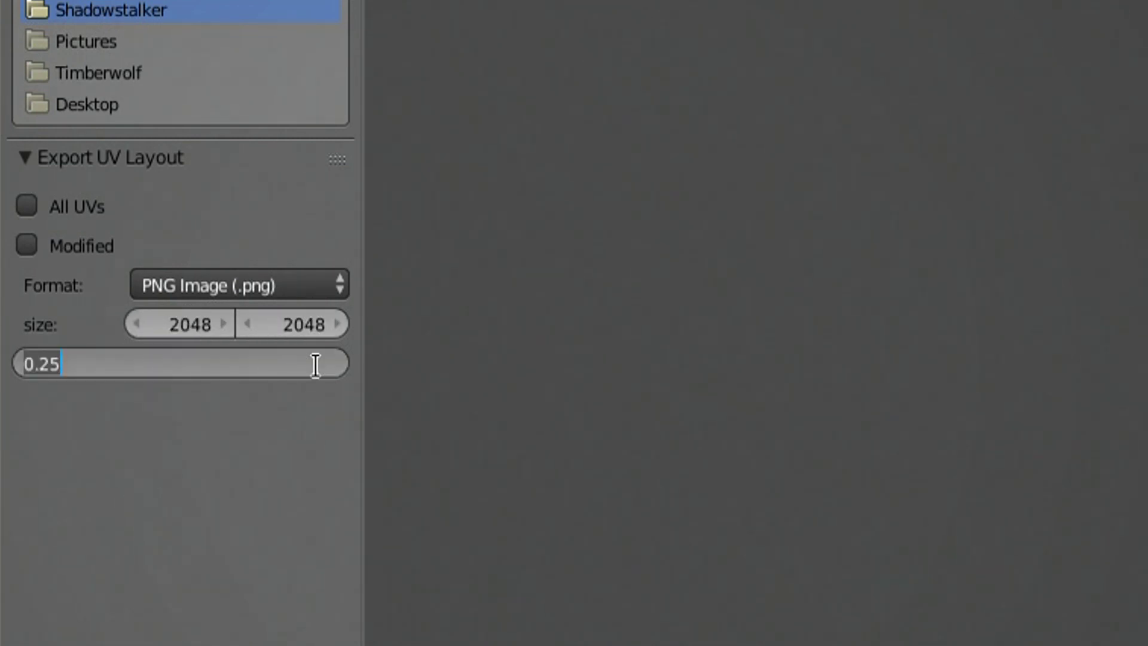
type("0")
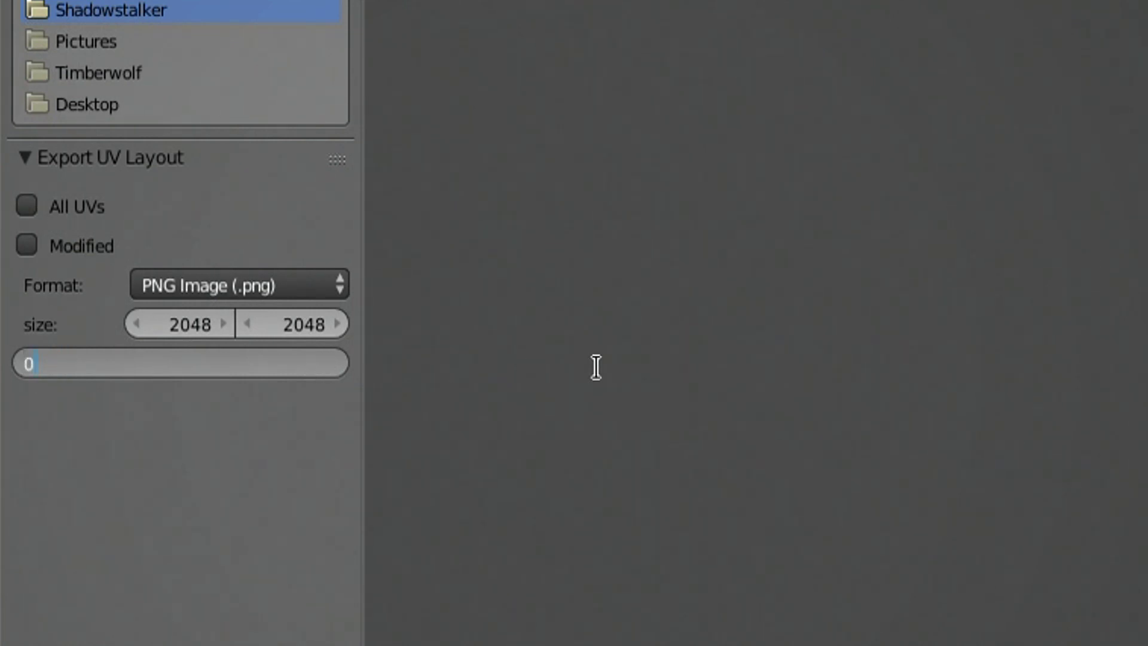
key("Return")
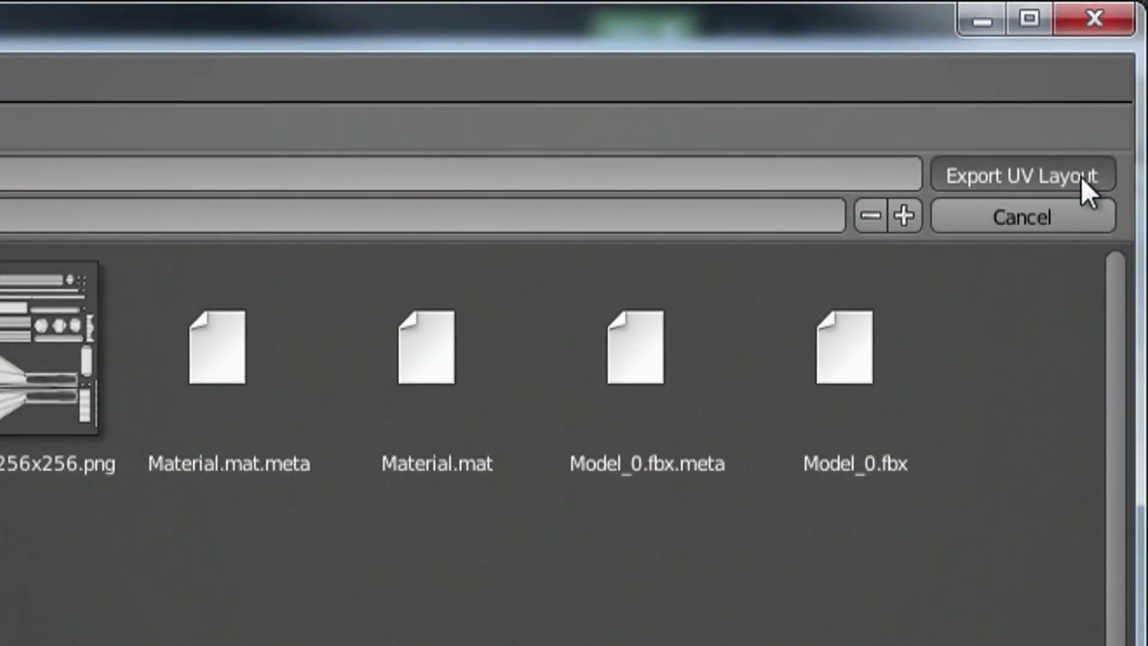
left_click(1082, 177)
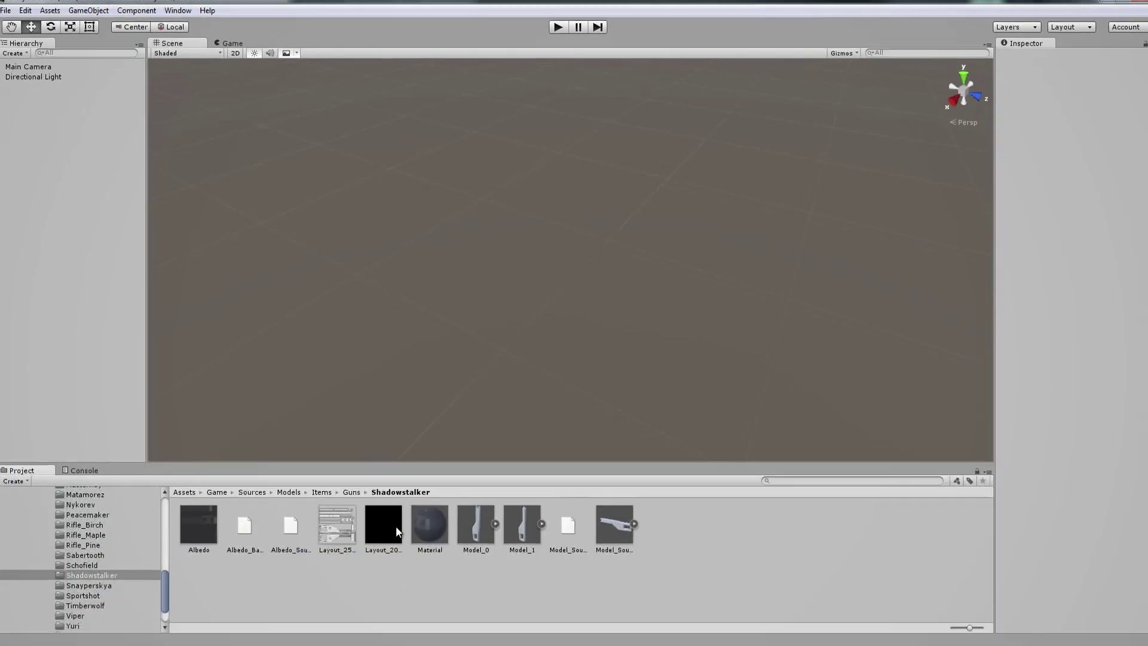
Reveal Layout_2048x2048 in Explorer, select it along with Albedo, and launch Photoshop CC.
left_click(397, 529)
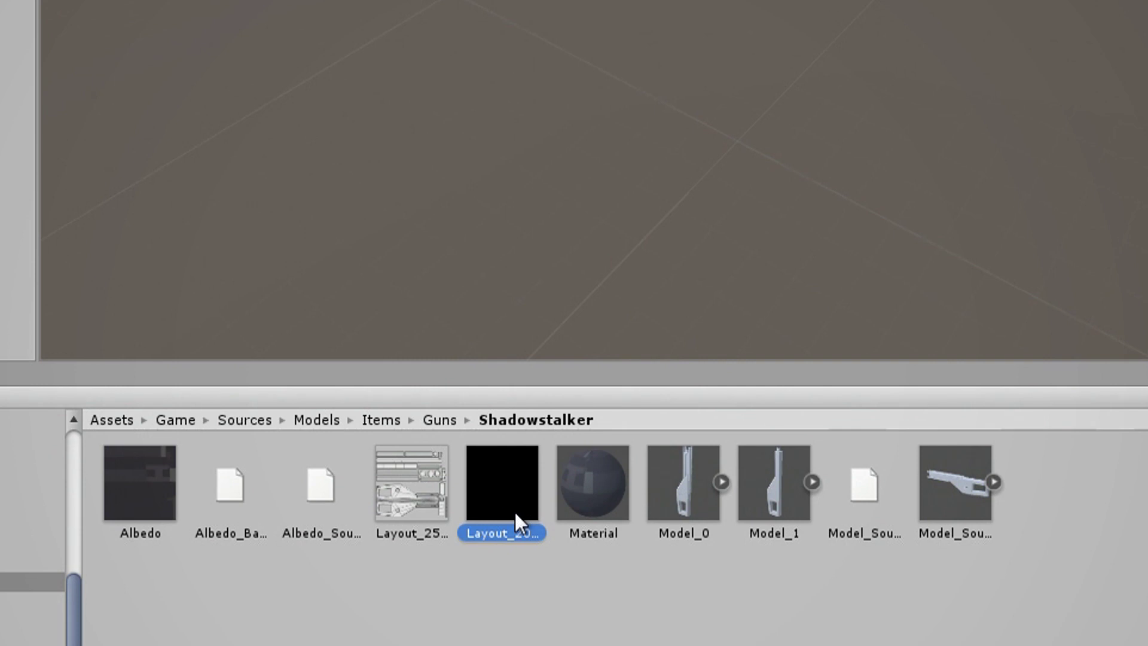
right_click(483, 488)
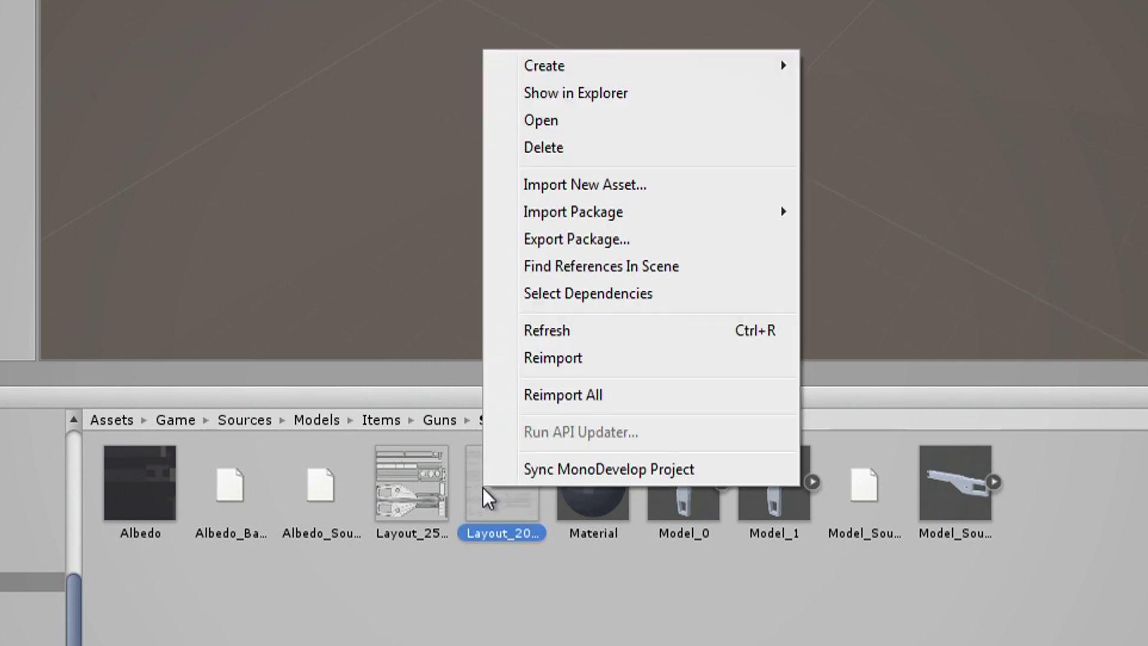
left_click(565, 89)
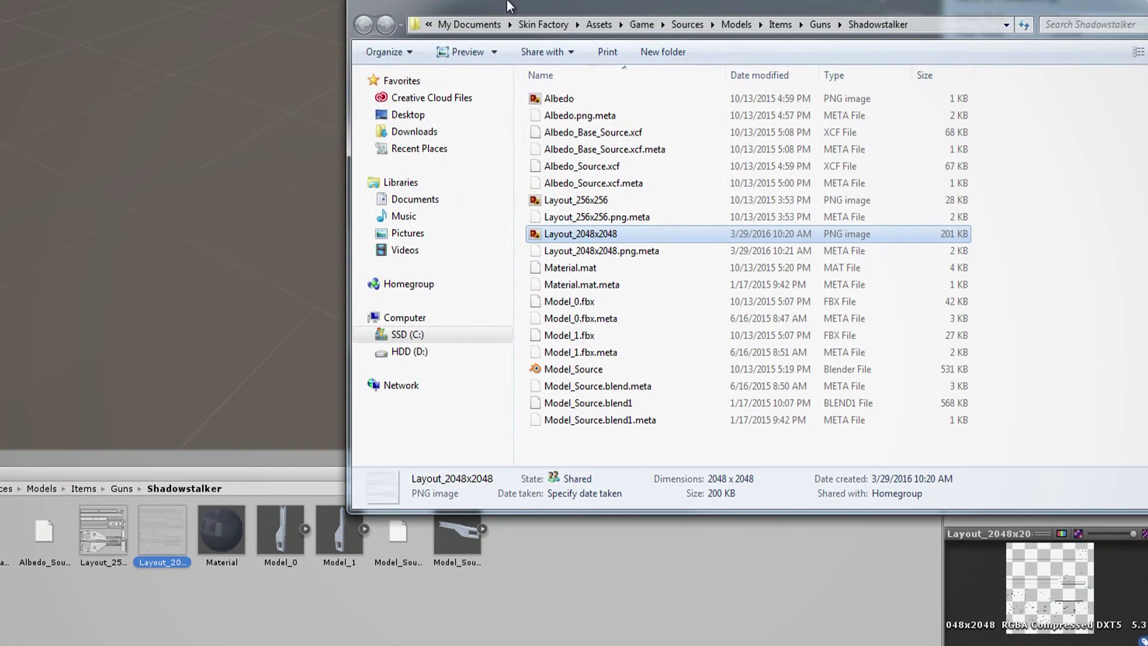
left_click(556, 98, "ctrl")
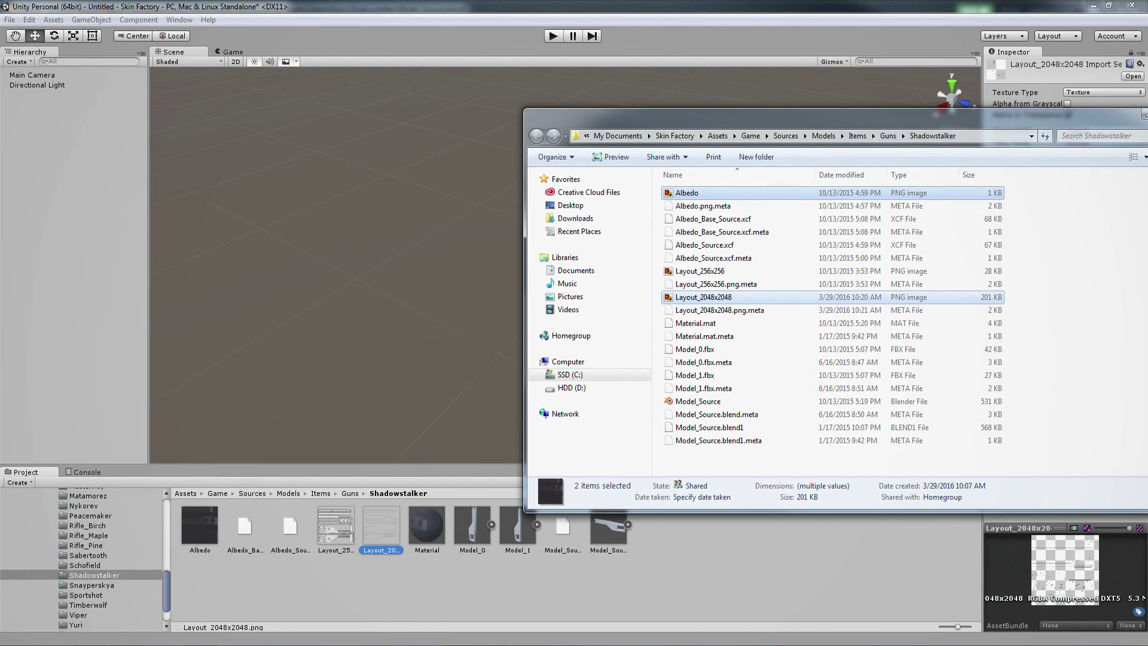
key("Return")
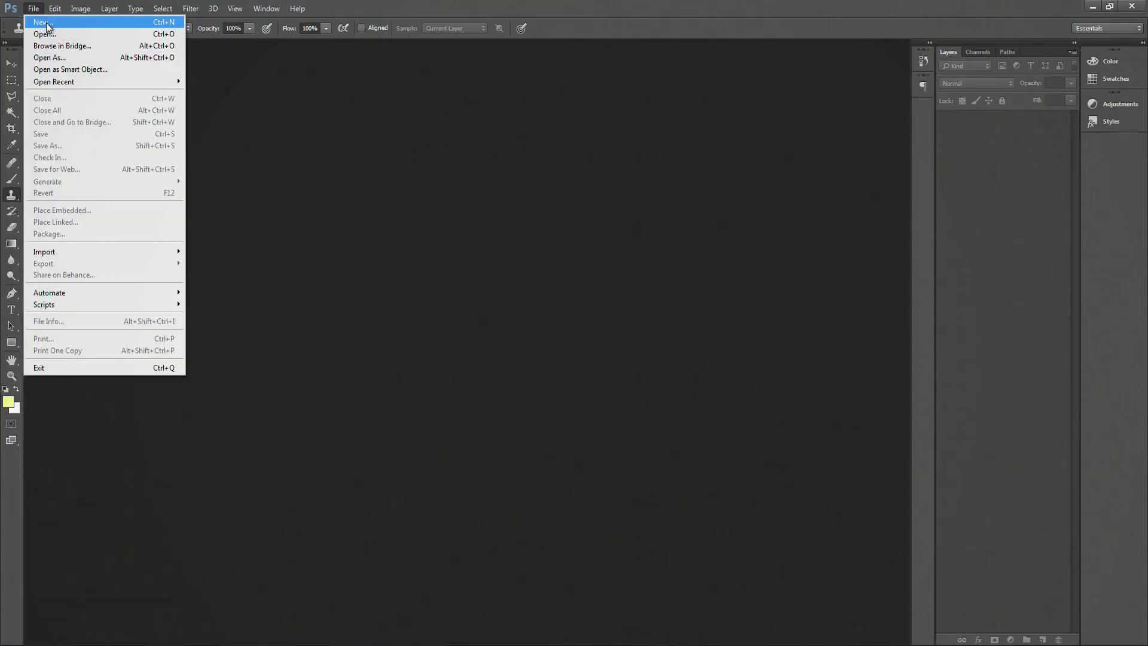
Create Untitled-1 as a new document 2048 pixels wide and 2048 pixels high.
left_click(48, 23)
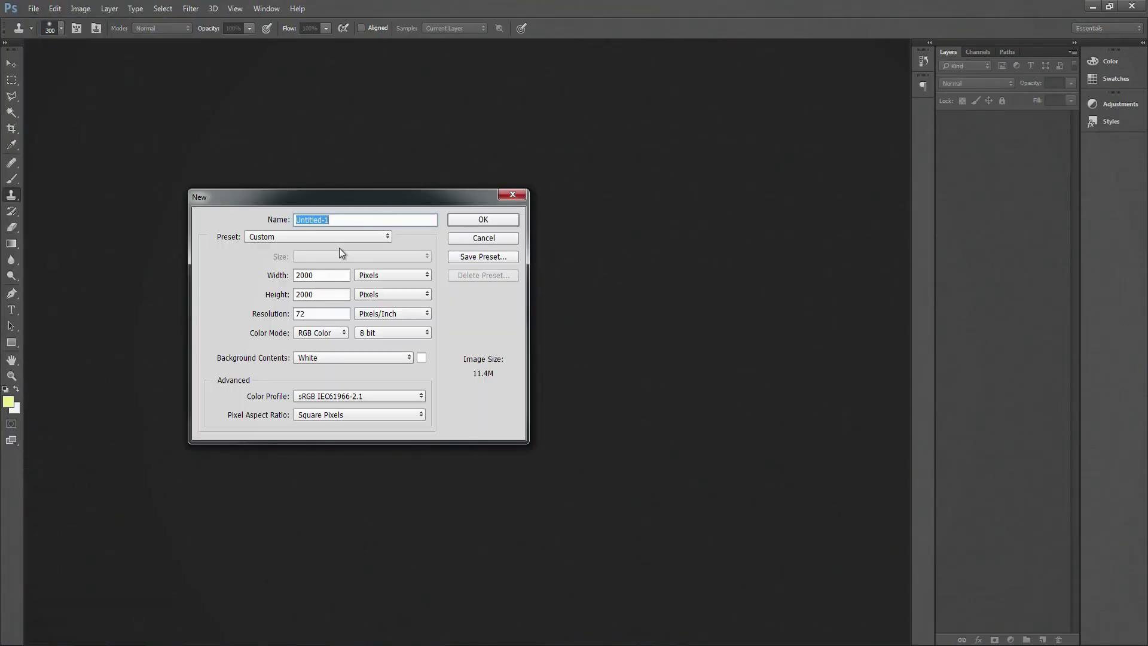
double_click(296, 275)
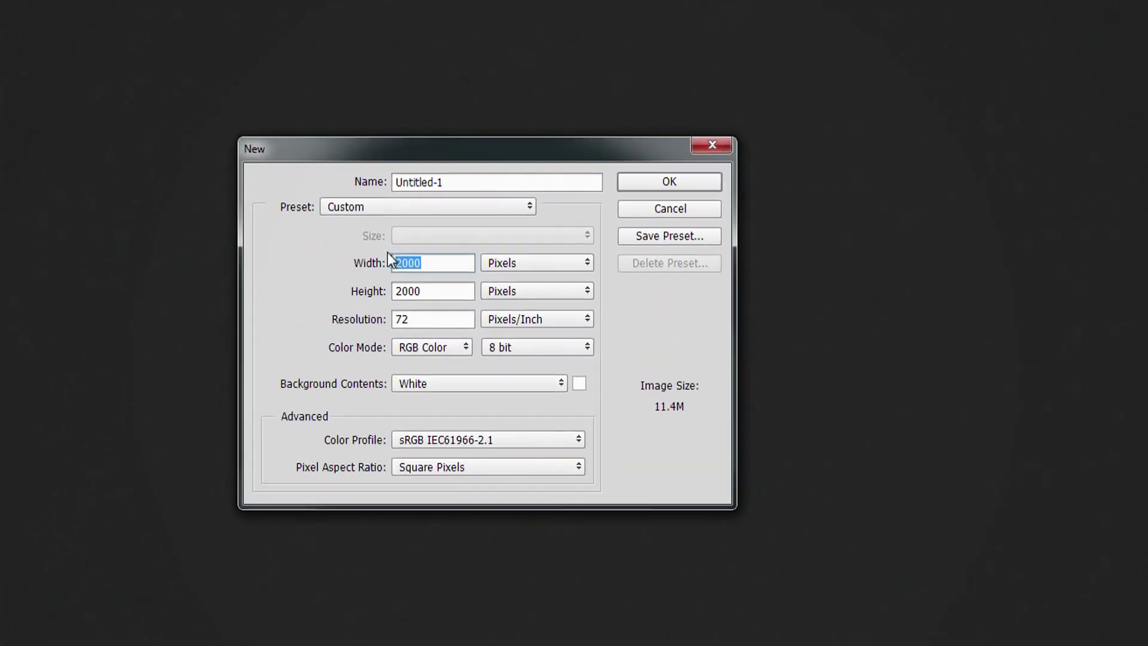
type("2048")
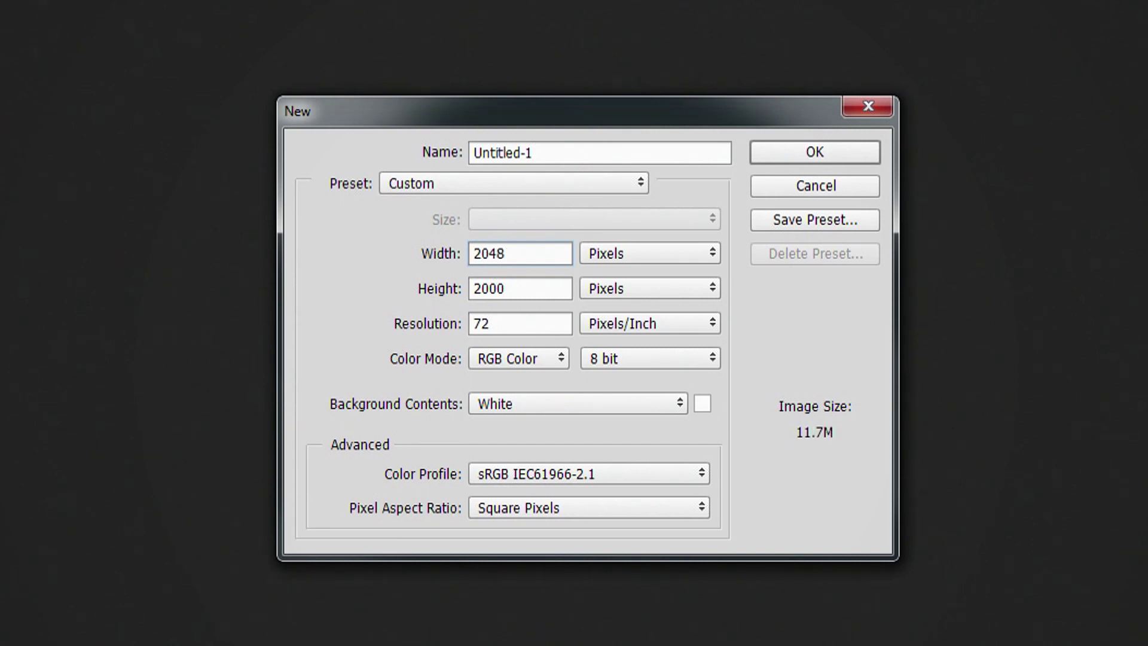
key("Tab")
type("2048")
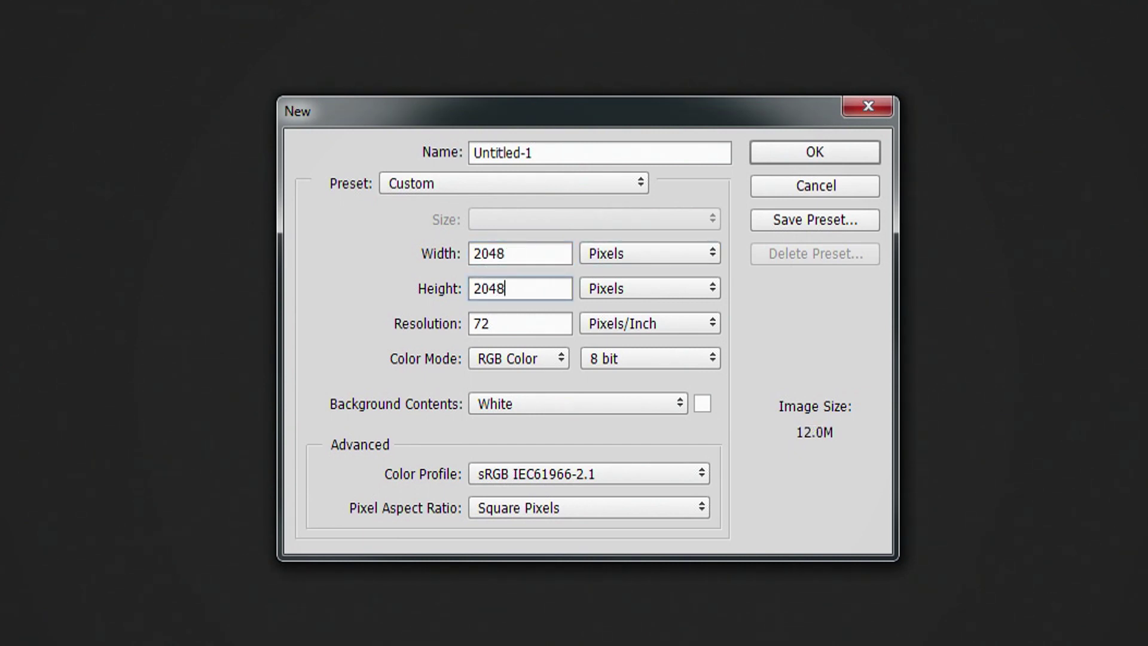
left_click(781, 149)
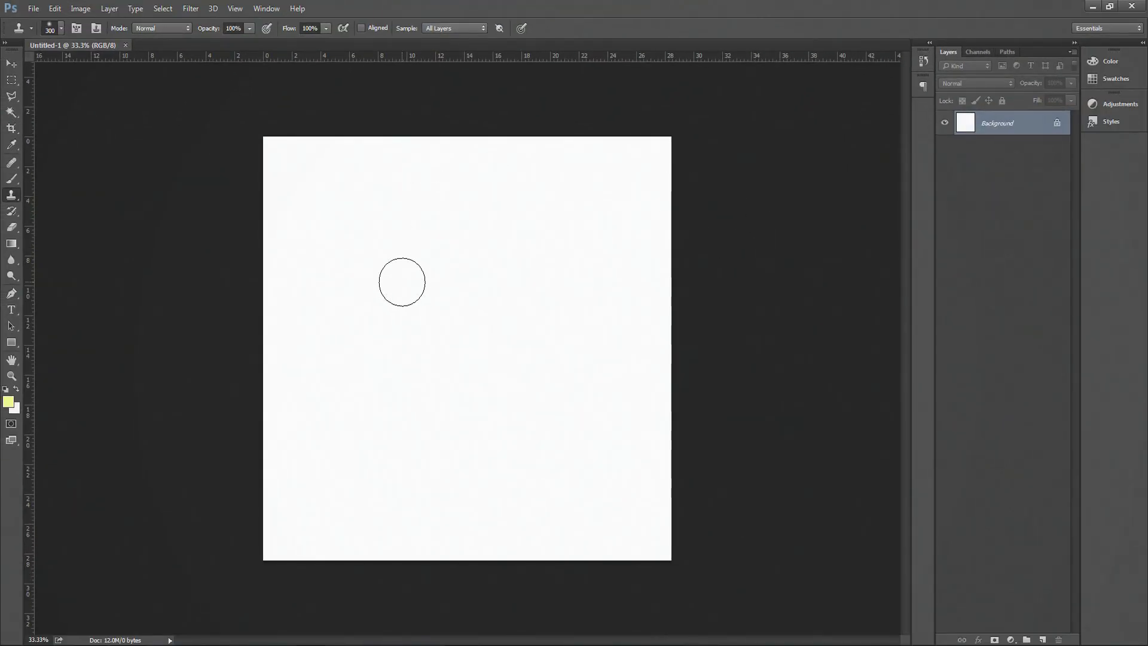
Place Albedo.png on the canvas and stretch its corners to fill the whole 2048×2048 canvas.
key("alt+Tab")
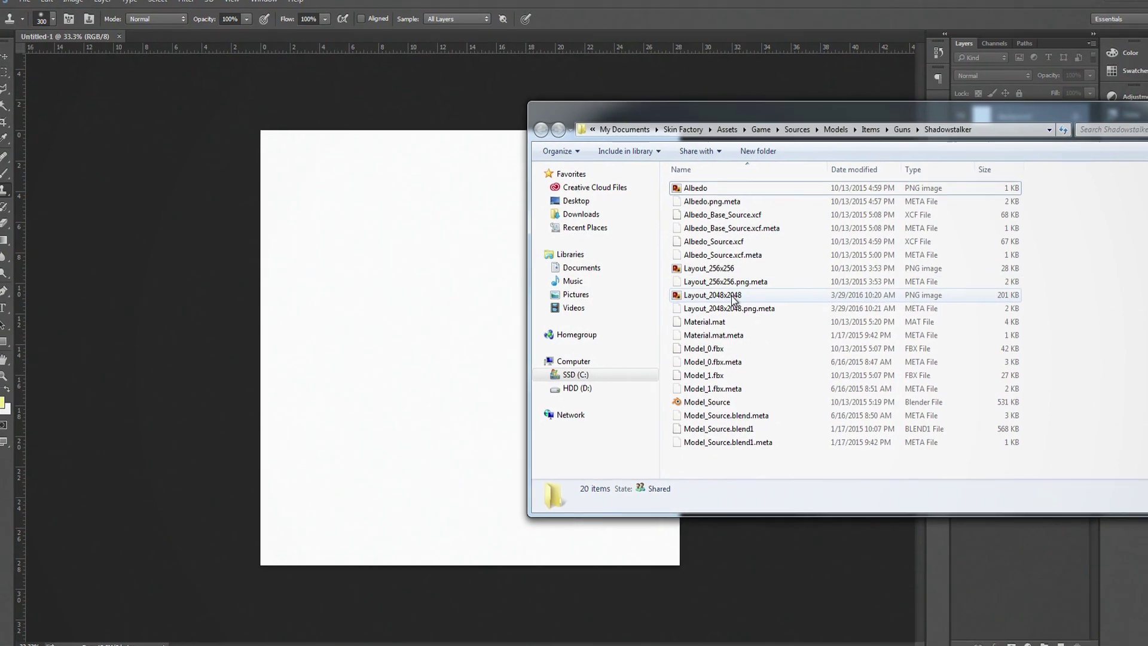
left_click_drag(734, 169, 413, 269)
left_click_drag(442, 322, 263, 137, "shift")
left_click_drag(493, 374, 672, 561, "shift")
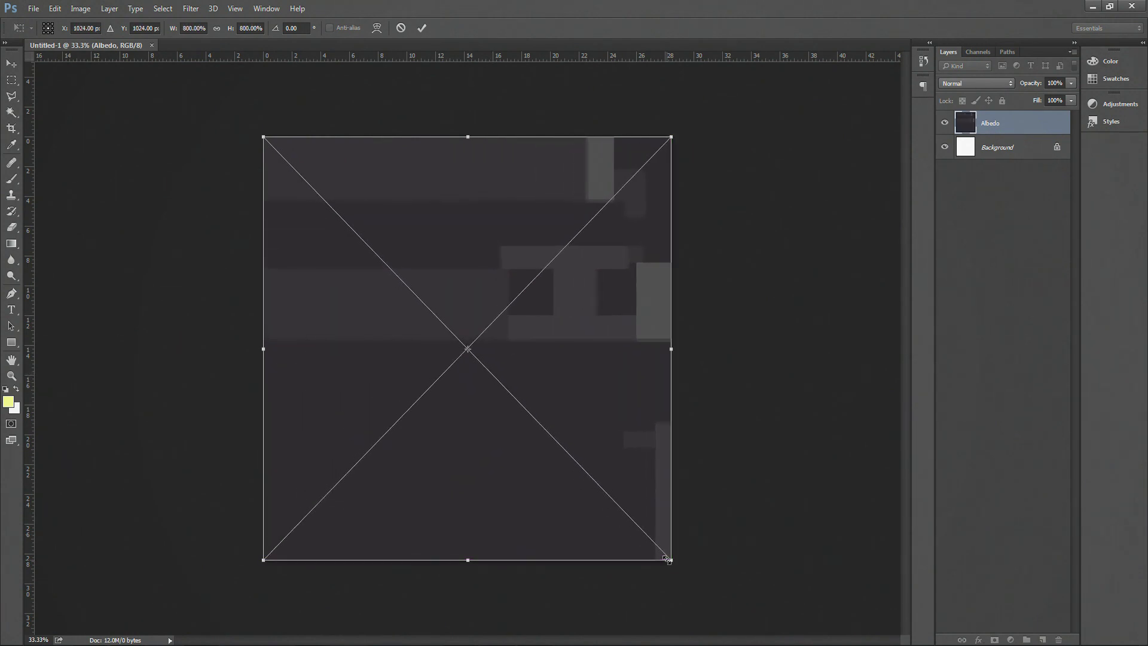
key("Return")
key("s")
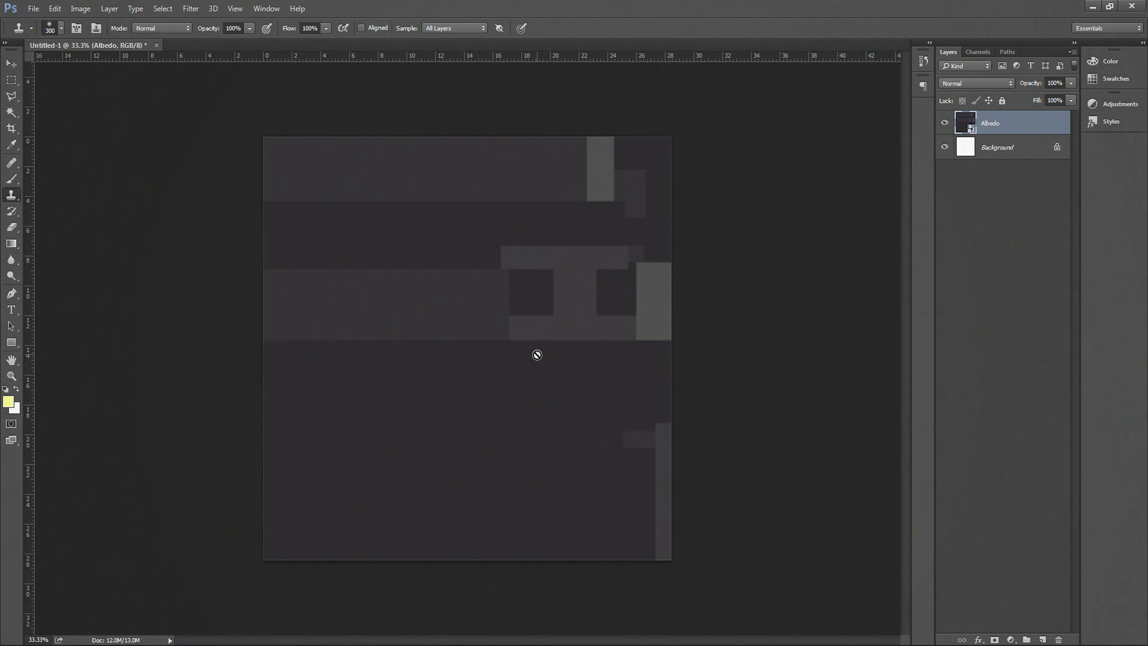
key("alt+Tab")
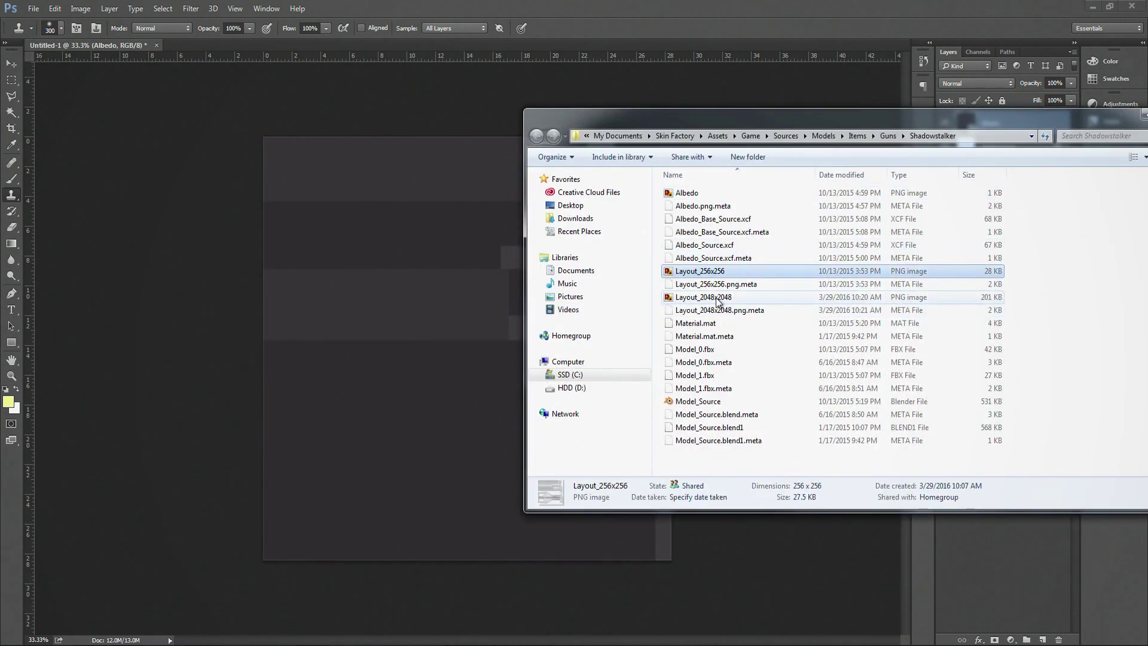
Place Layout_2048x2048.png as the top layer, then toggle Albedo and Background visibility to check it.
left_click_drag(718, 301, 391, 346)
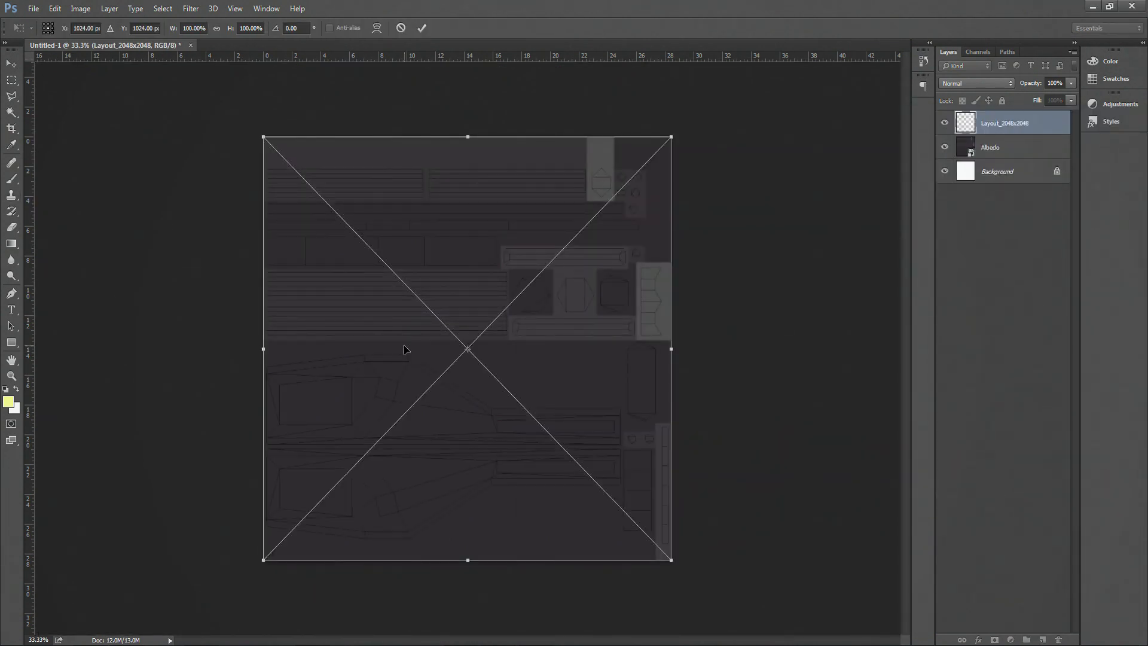
key("Return")
left_click(945, 148)
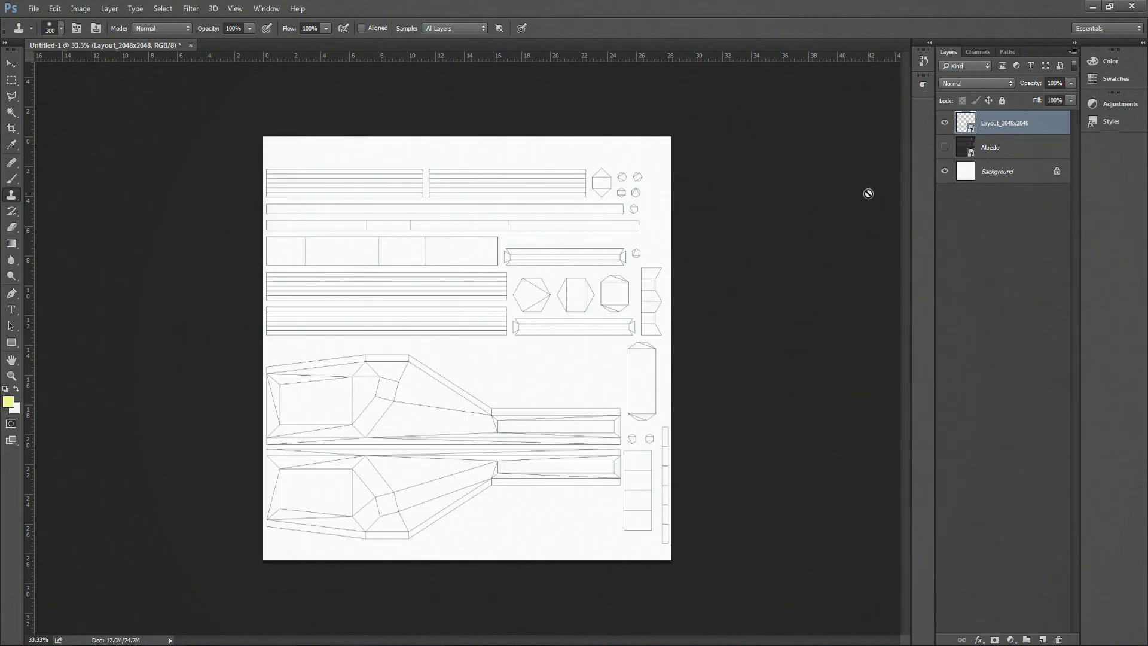
left_click(945, 171)
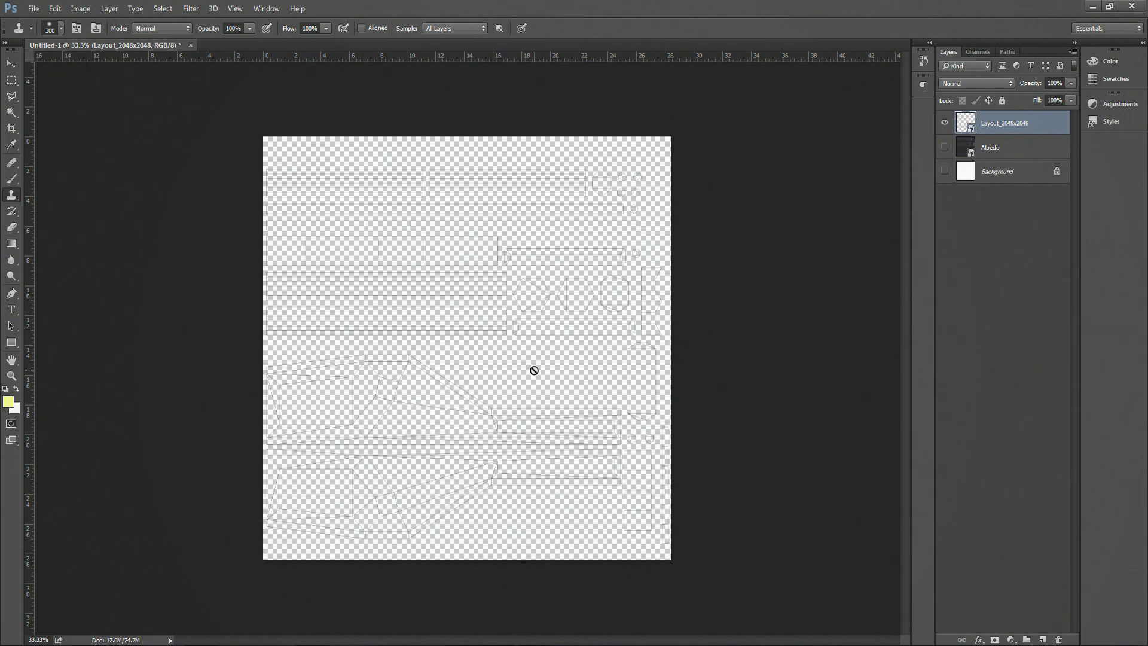
left_click(945, 147)
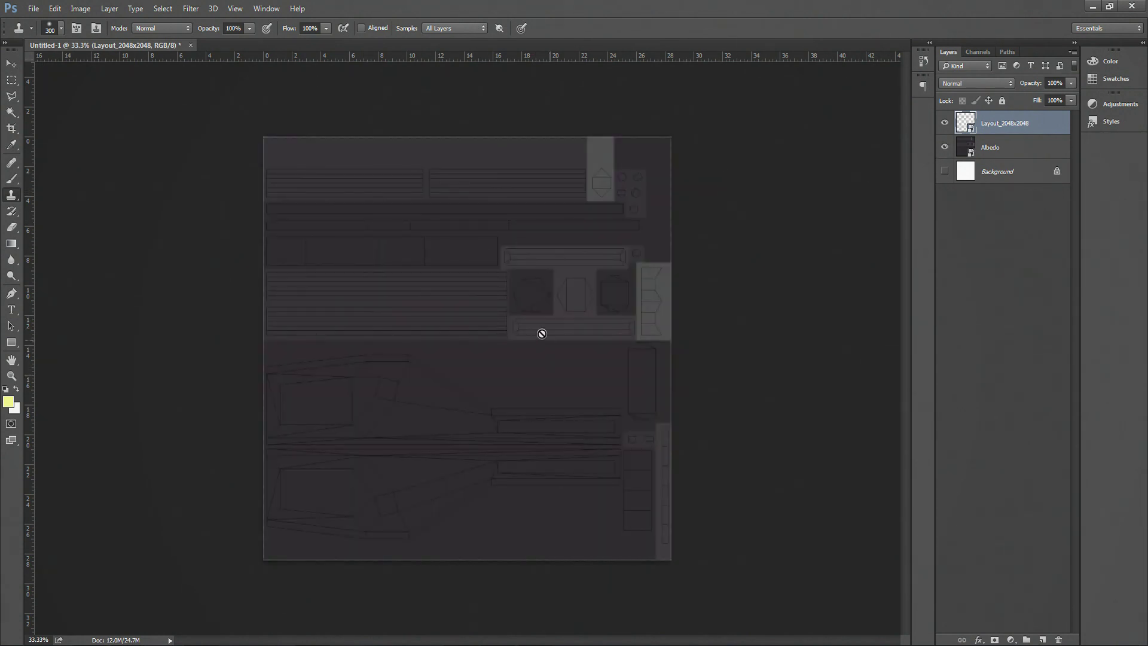
left_click(944, 171)
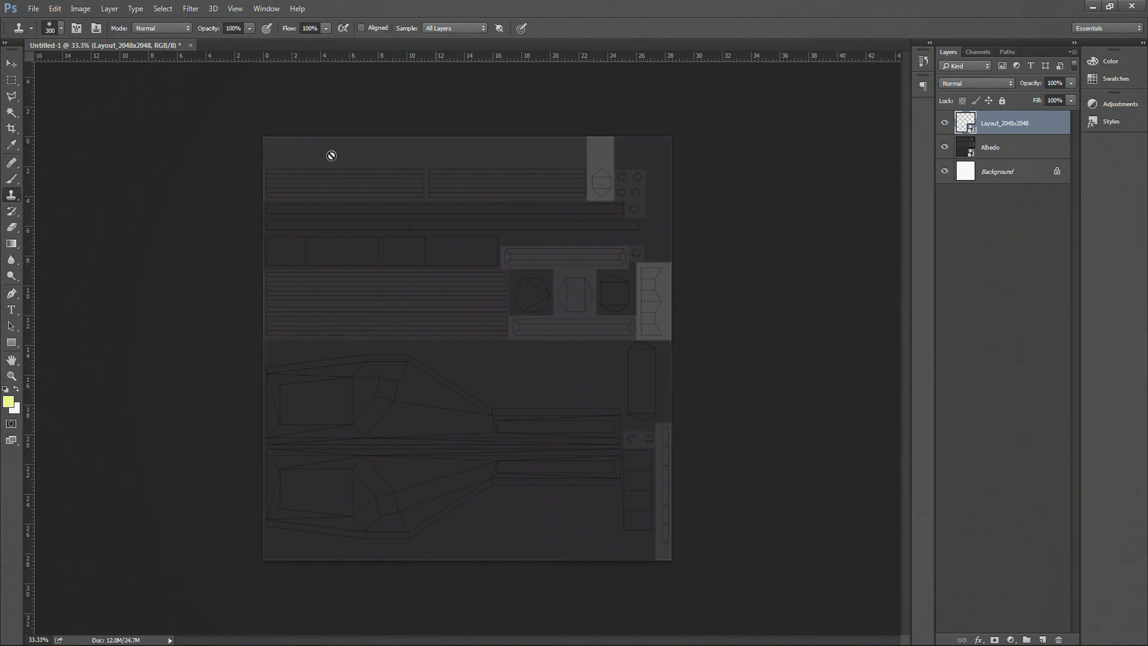
left_click(12, 79)
scroll(487, 485, "up", 5, "alt")
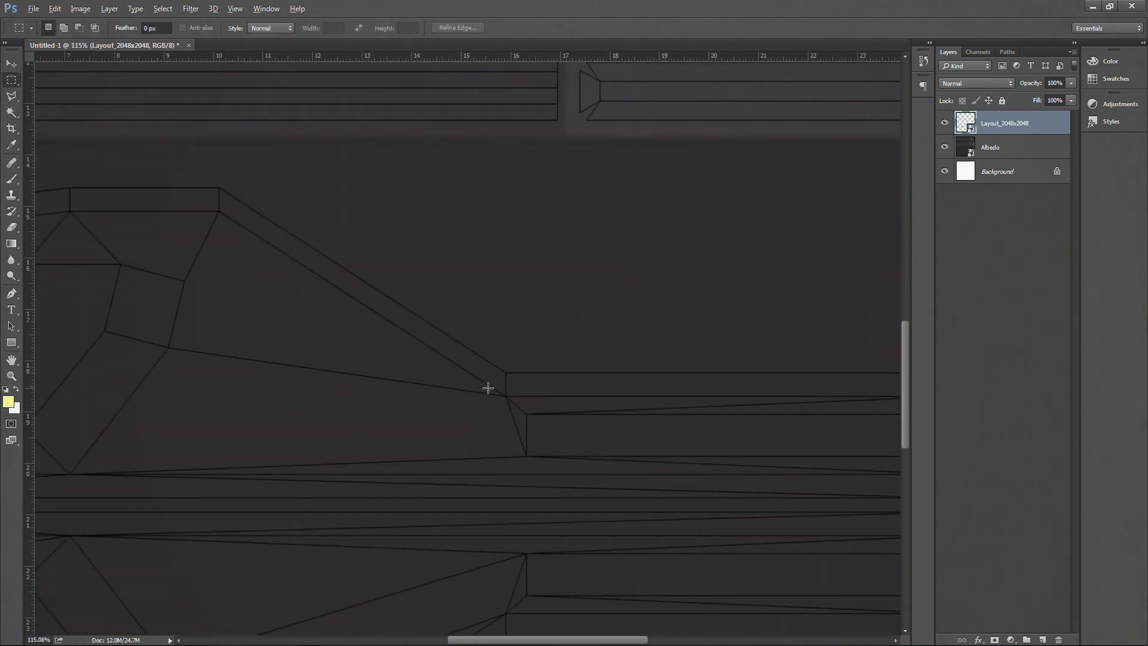
scroll(376, 346, "up", 3, "alt")
scroll(410, 346, "down", 7, "alt")
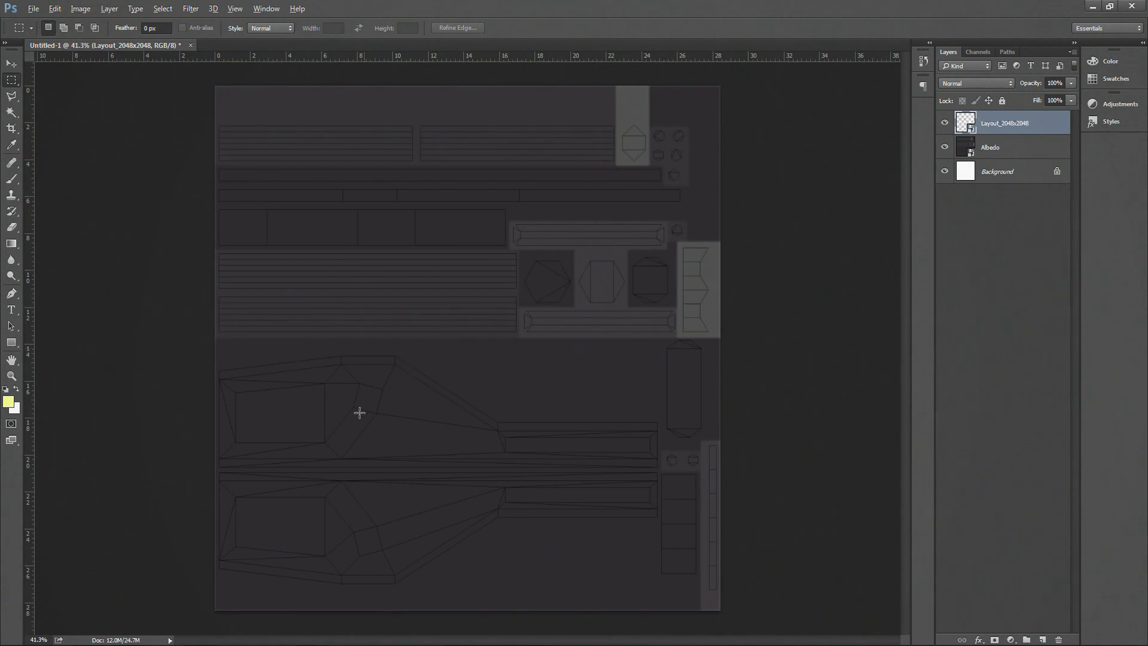
scroll(360, 413, "up", 4, "alt")
scroll(371, 381, "down", 2, "alt")
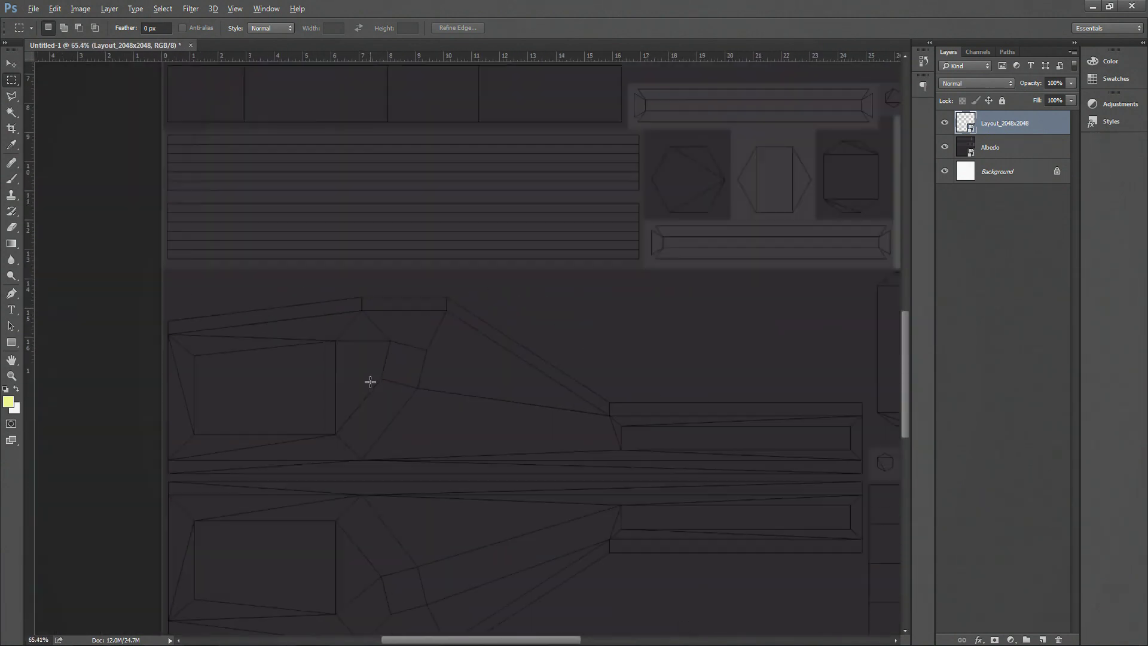
scroll(428, 269, "down", 4, "alt")
scroll(443, 303, "up", 5, "alt")
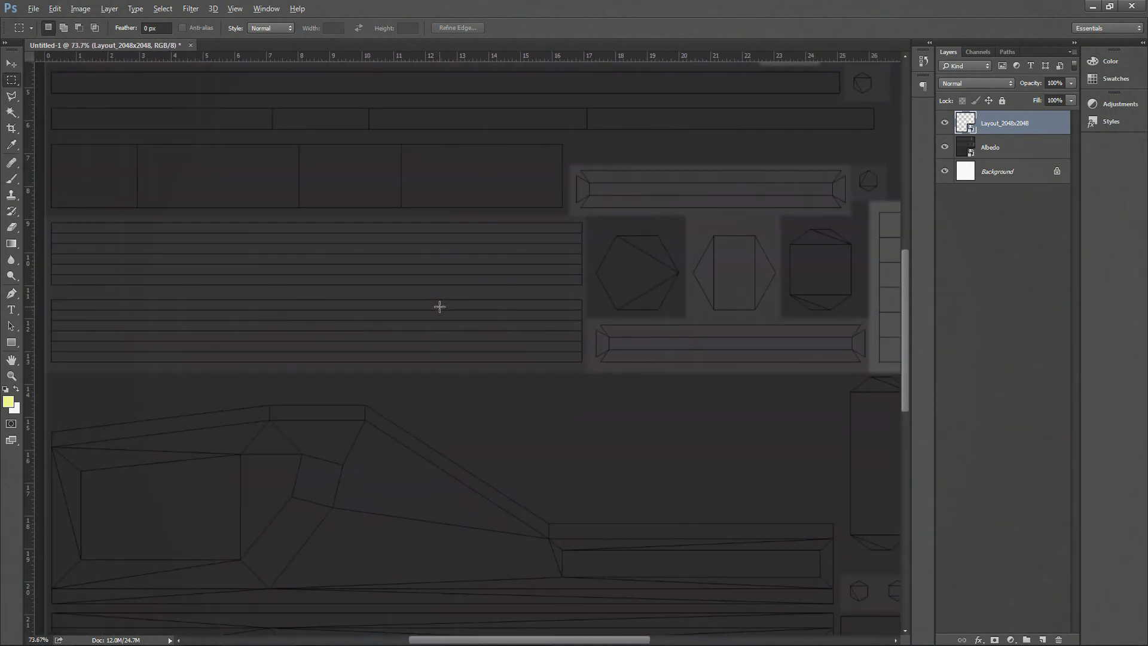
scroll(439, 307, "down", 4, "alt")
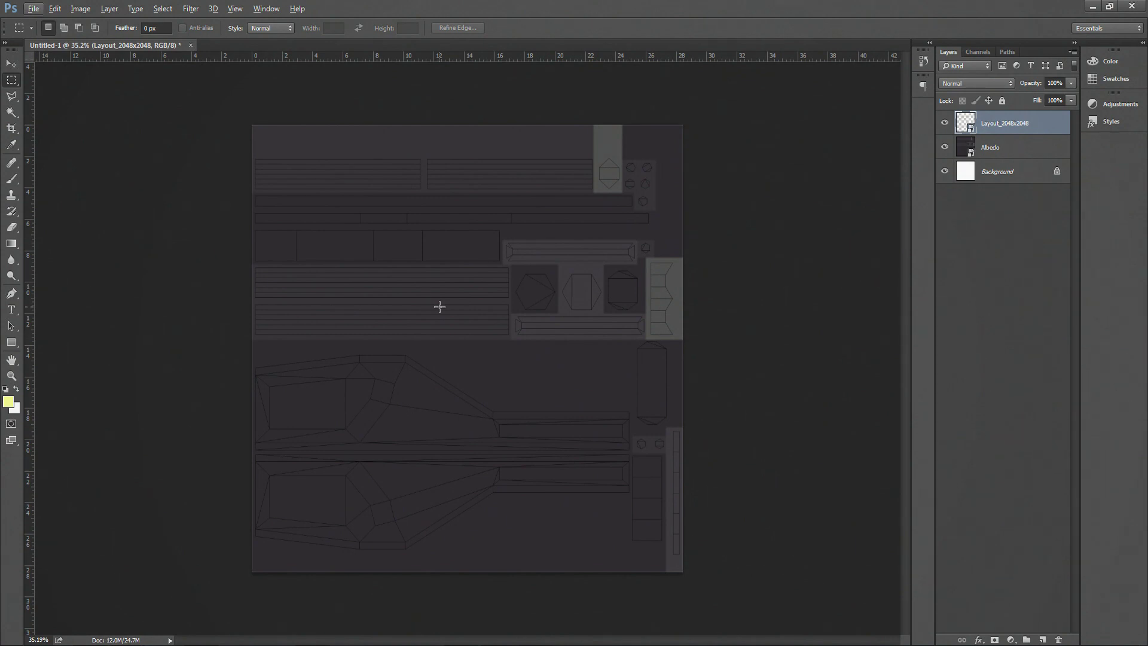